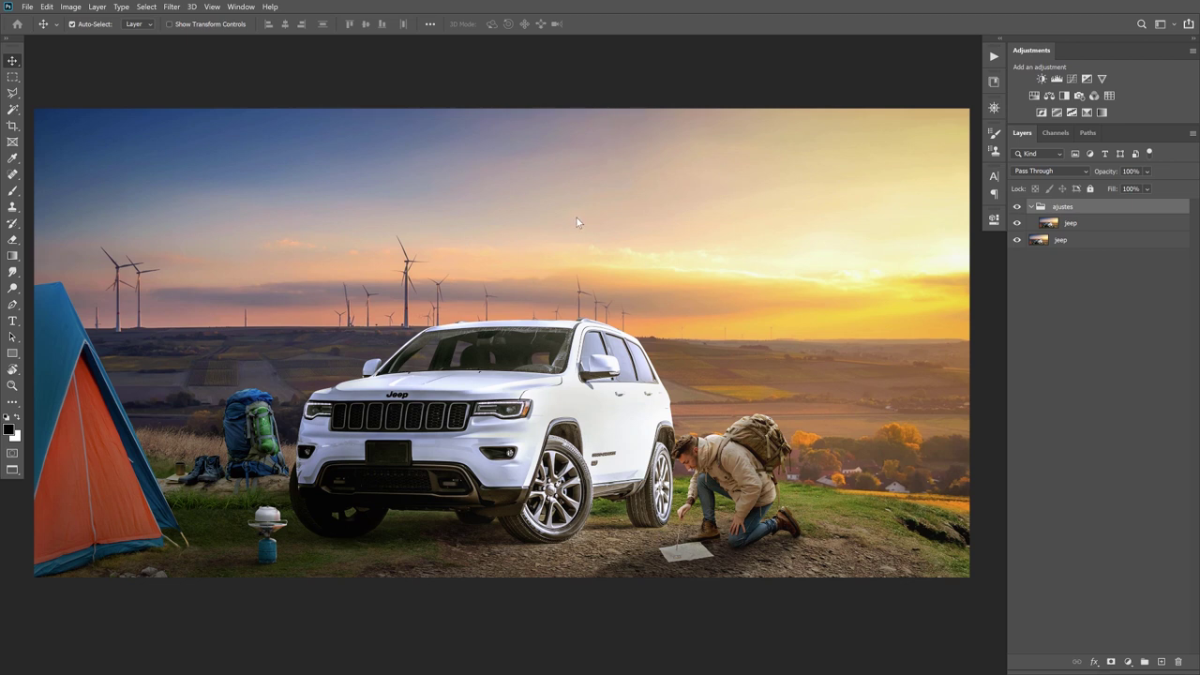
# Duplicate the jeep layer in the ajustes group and shift the copy slightly upward
pyautogui.click(1099, 230)
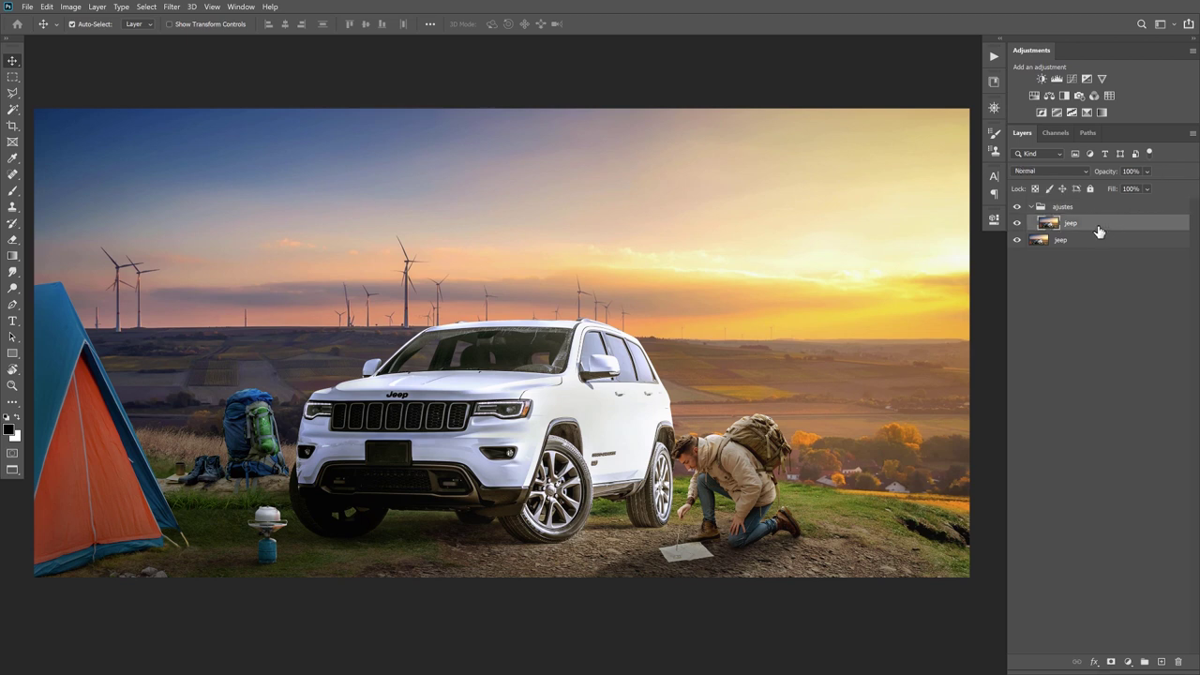
pyautogui.hotkey('ctrl', 'j')
pyautogui.hotkey('shift', 'Up')
pyautogui.hotkey('shift', 'Up')
pyautogui.hotkey('shift', 'Up')
pyautogui.hotkey('shift', 'Up')
pyautogui.hotkey('shift', 'Up')
pyautogui.hotkey('shift', 'Up')
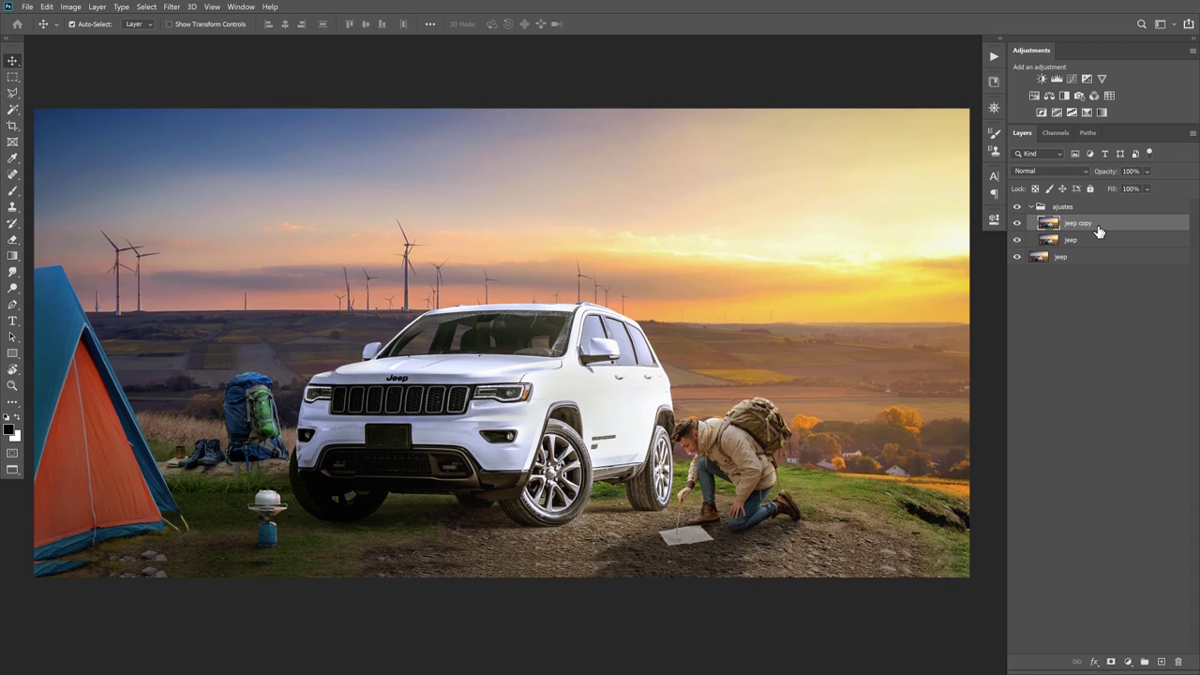
pyautogui.hotkey('shift', 'Up')
pyautogui.hotkey('shift', 'Up')
pyautogui.press('Up')
pyautogui.press('Up')
pyautogui.press('Up')
pyautogui.press('Up')
pyautogui.press('Up')
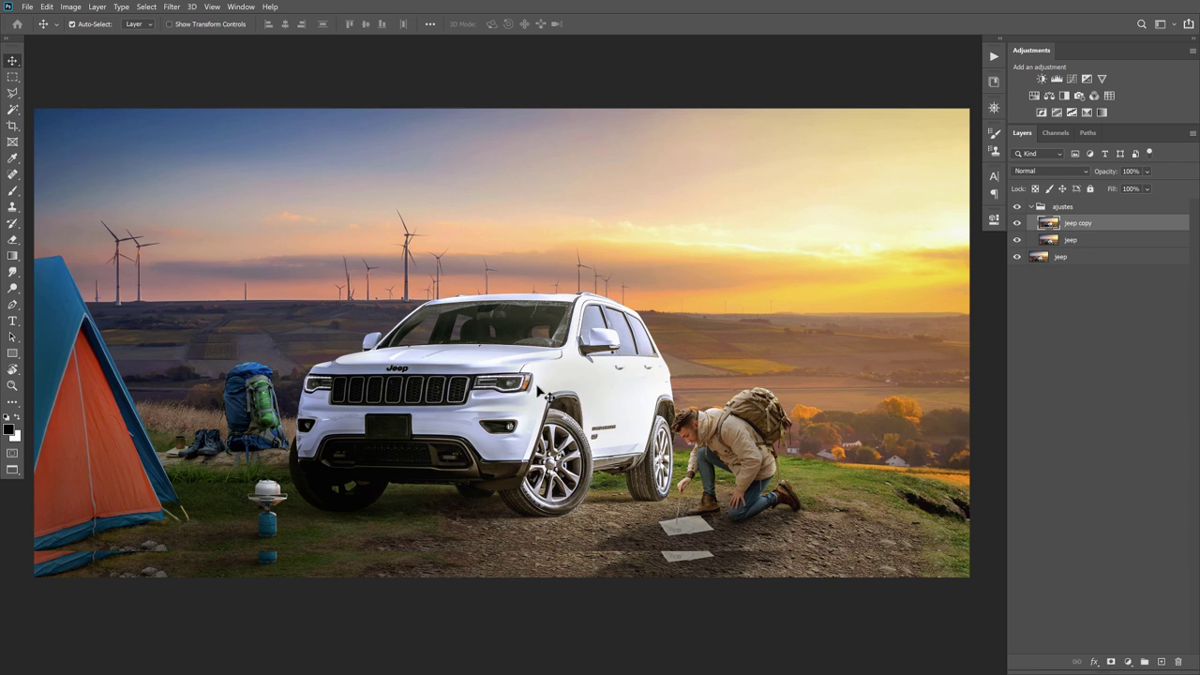
# Spot-heal the duplicated paper and dark spots on the ground around the hiker, stove and tent
pyautogui.press('j')
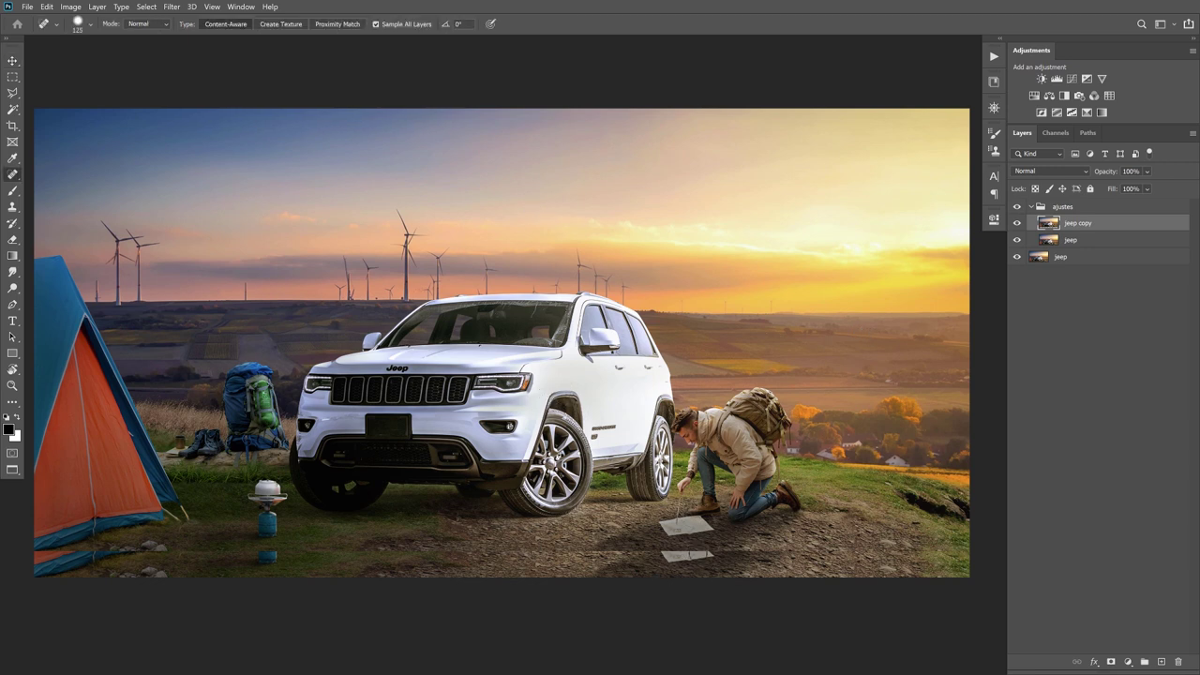
pyautogui.moveTo(661, 555); pyautogui.dragTo(765, 555)
pyautogui.moveTo(645, 551)
pyautogui.mouseDown()
pyautogui.moveTo(605, 553)
pyautogui.moveTo(654, 553)
pyautogui.mouseUp()
pyautogui.moveTo(756, 557)
pyautogui.mouseDown()
pyautogui.moveTo(717, 548)
pyautogui.moveTo(764, 546)
pyautogui.mouseUp()
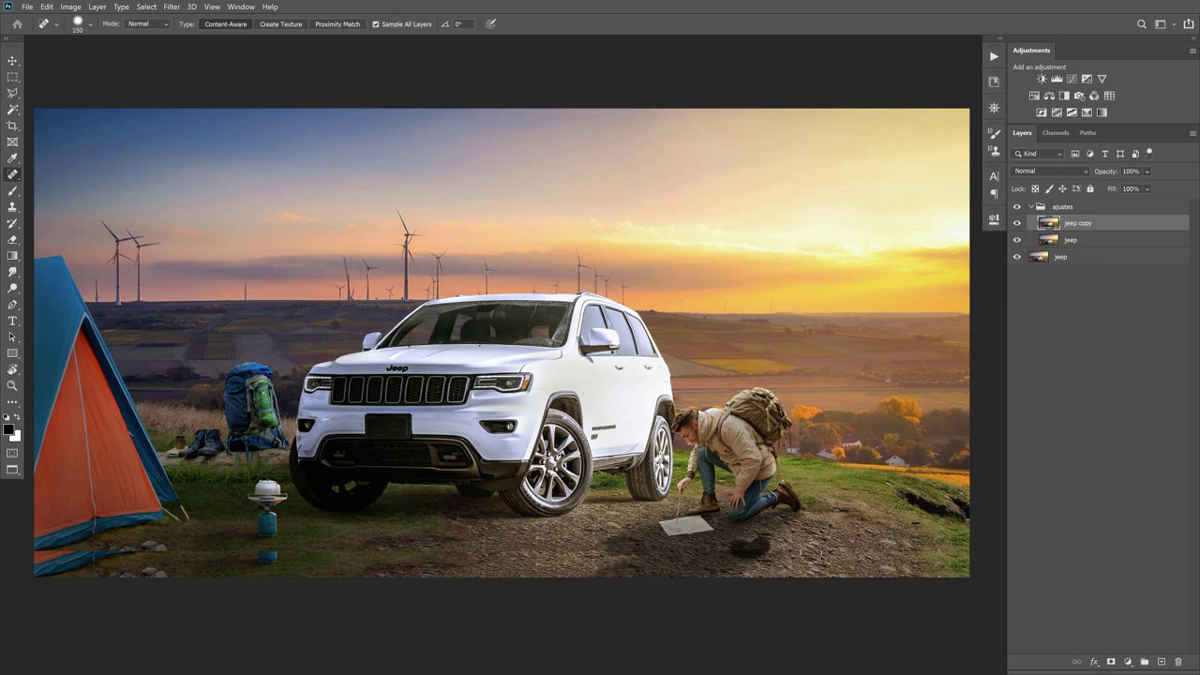
pyautogui.moveTo(575, 551); pyautogui.dragTo(375, 553)
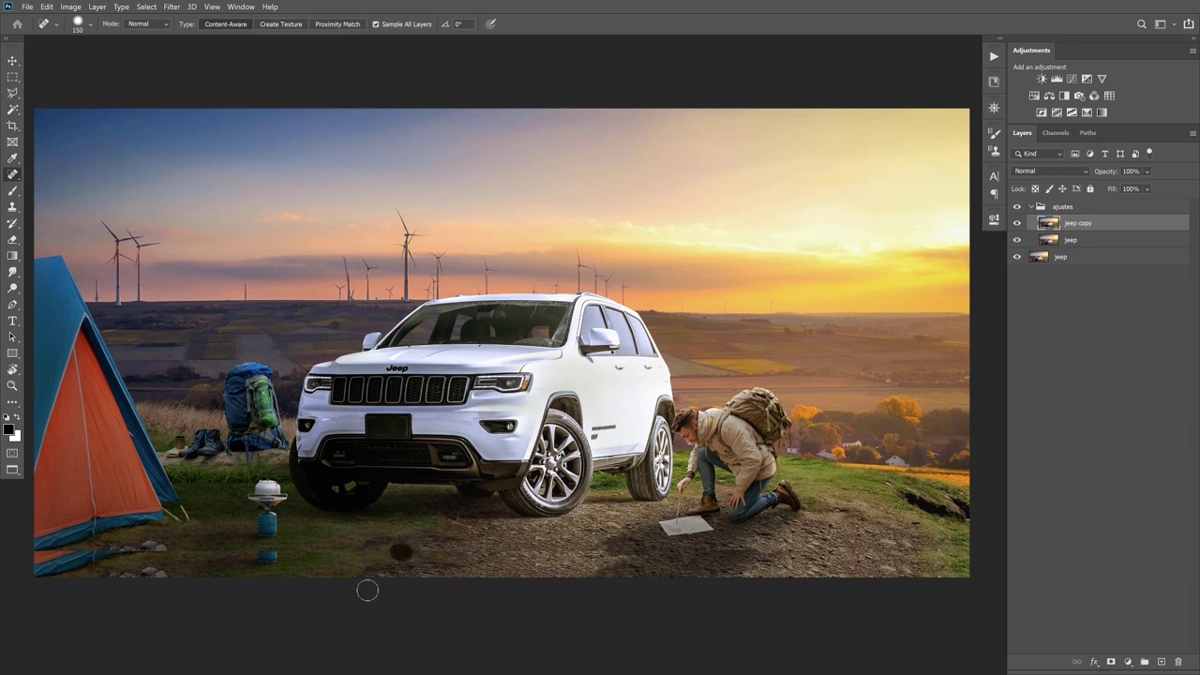
pyautogui.click(271, 553)
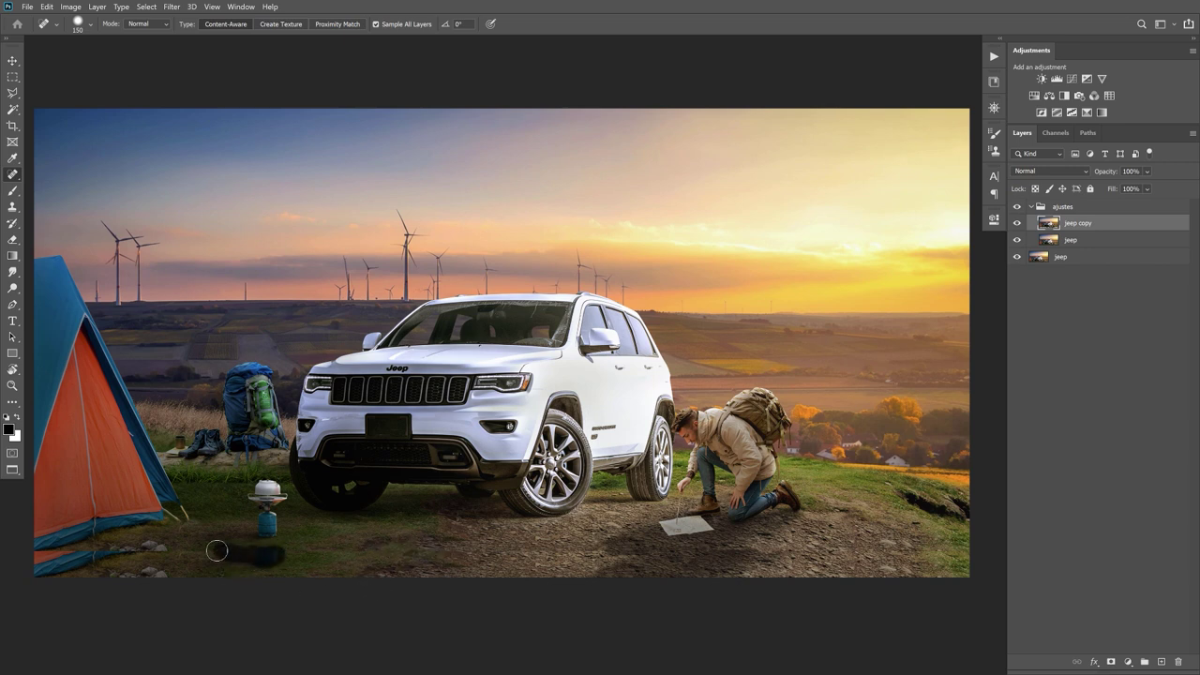
pyautogui.moveTo(271, 554); pyautogui.dragTo(277, 567)
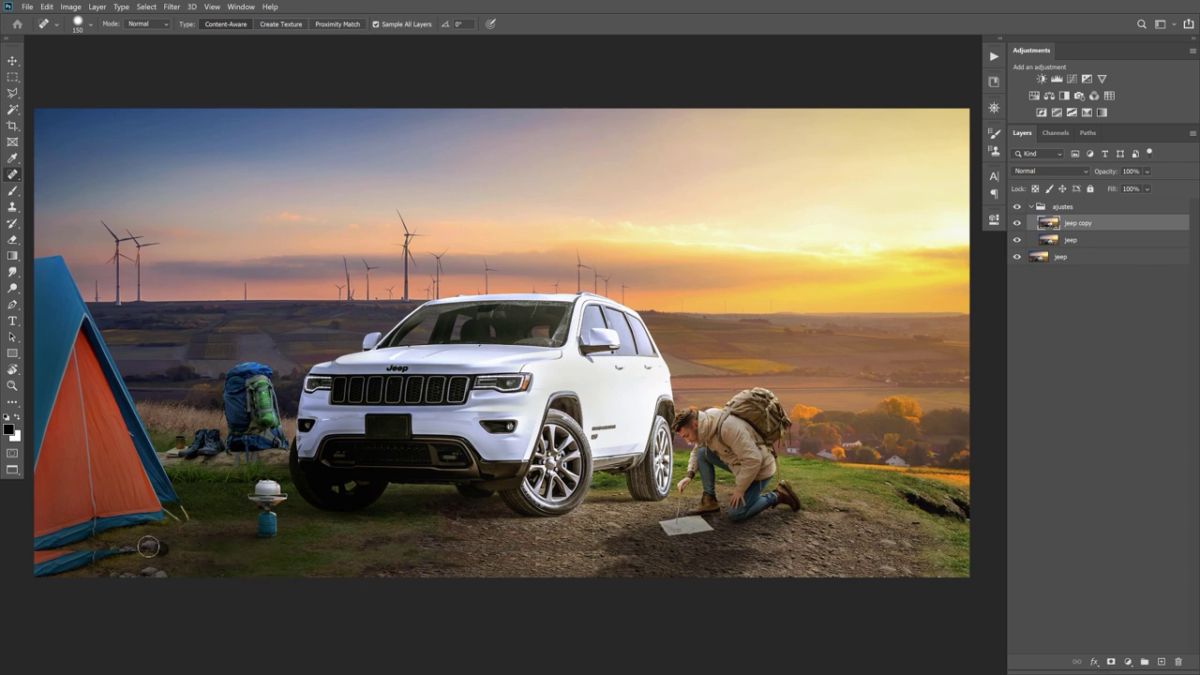
pyautogui.moveTo(148, 546)
pyautogui.mouseDown()
pyautogui.moveTo(42, 557)
pyautogui.moveTo(125, 563)
pyautogui.moveTo(167, 550)
pyautogui.mouseUp()
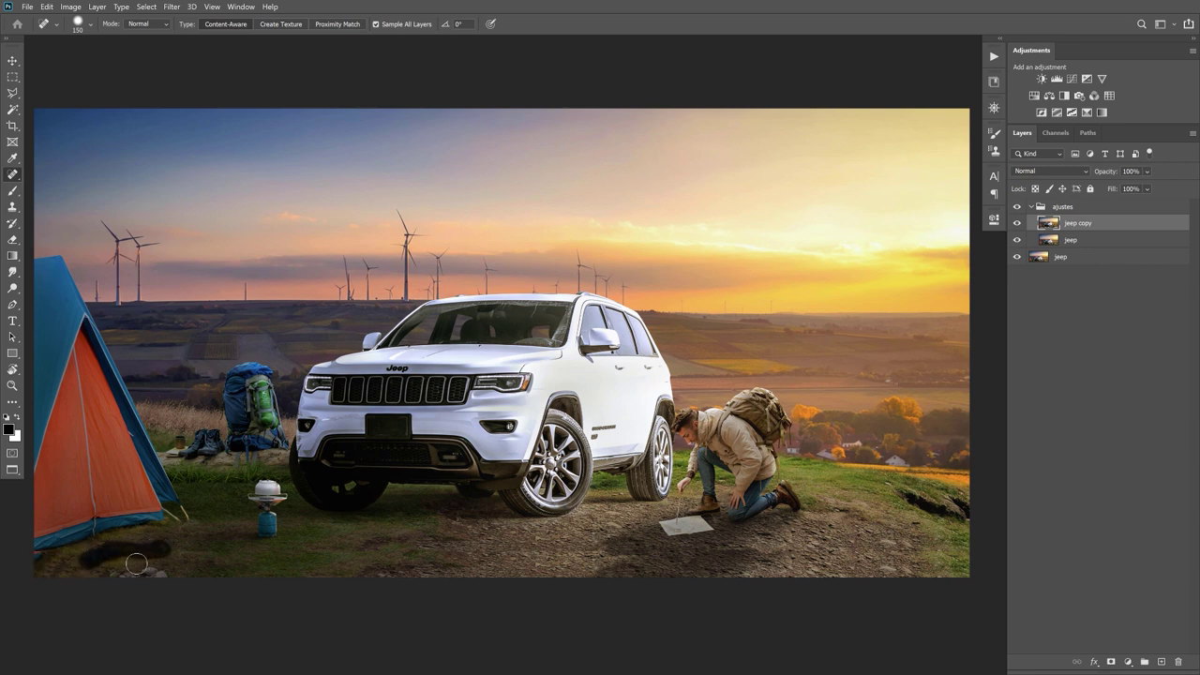
pyautogui.moveTo(89, 557); pyautogui.dragTo(137, 553)
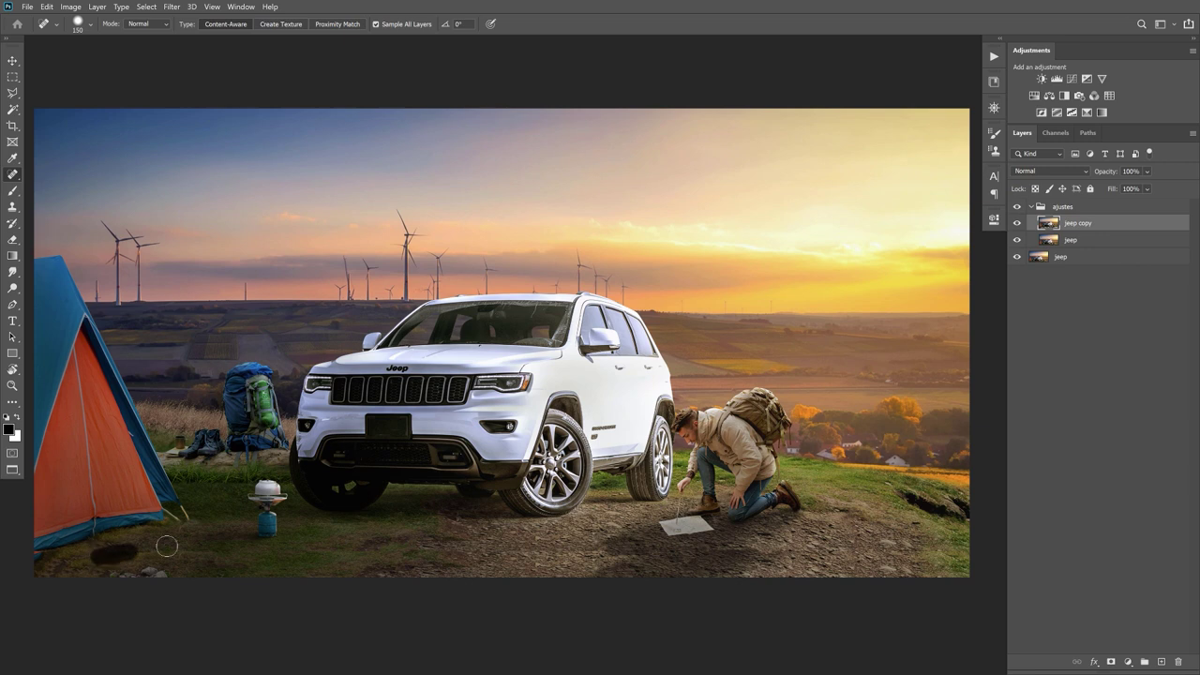
pyautogui.click(161, 543)
pyautogui.moveTo(68, 566)
pyautogui.mouseDown()
pyautogui.moveTo(45, 568)
pyautogui.moveTo(102, 563)
pyautogui.moveTo(54, 559)
pyautogui.mouseUp()
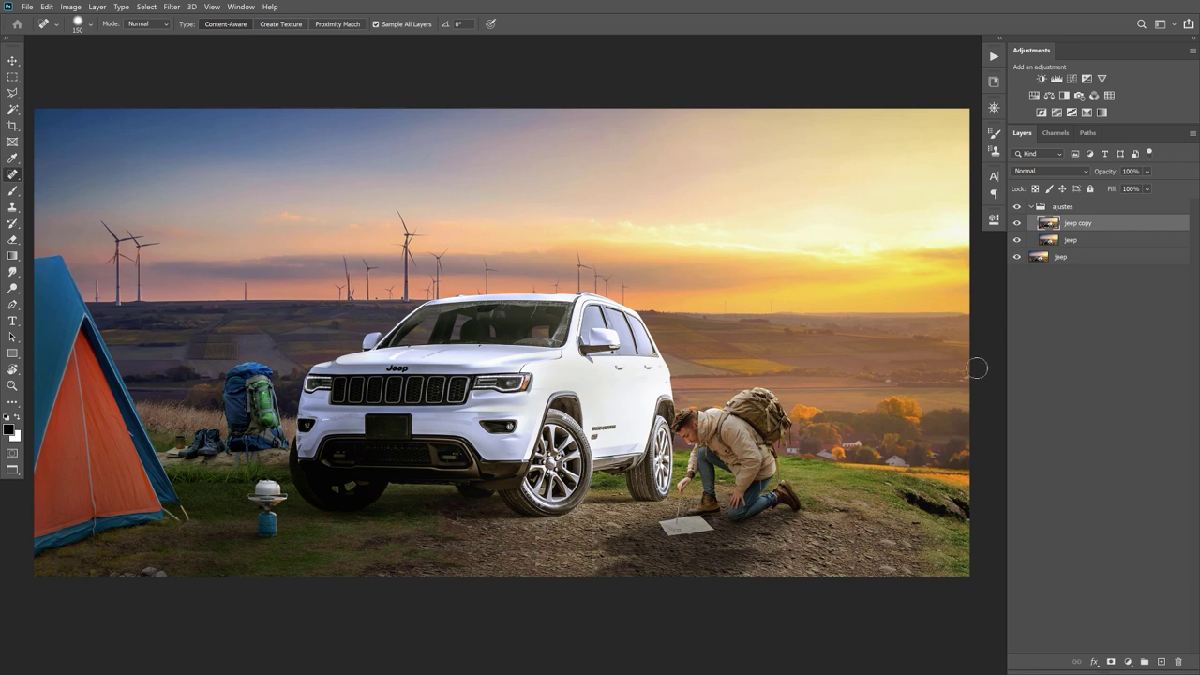
# Heal away the long shadow patch on the ground under the Jeep
pyautogui.moveTo(450, 540); pyautogui.dragTo(452, 538)
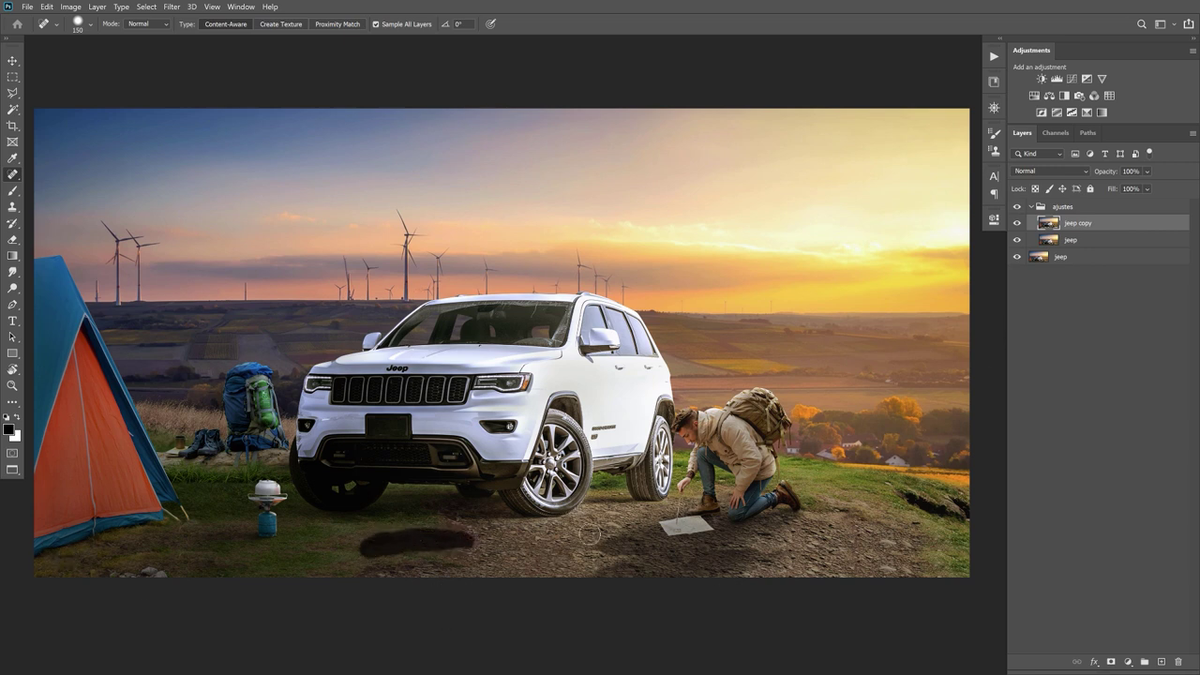
pyautogui.moveTo(455, 540); pyautogui.dragTo(388, 540)
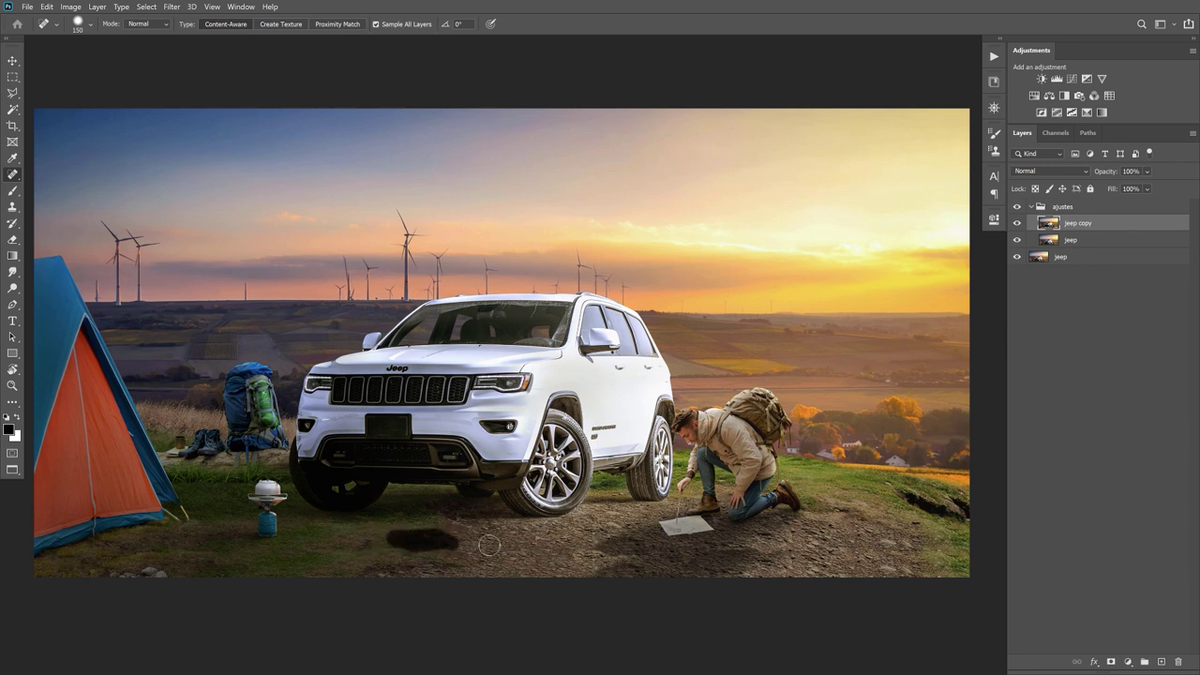
pyautogui.moveTo(472, 543); pyautogui.dragTo(349, 543)
pyautogui.moveTo(431, 543)
pyautogui.mouseDown()
pyautogui.moveTo(418, 538)
pyautogui.moveTo(483, 544)
pyautogui.mouseUp()
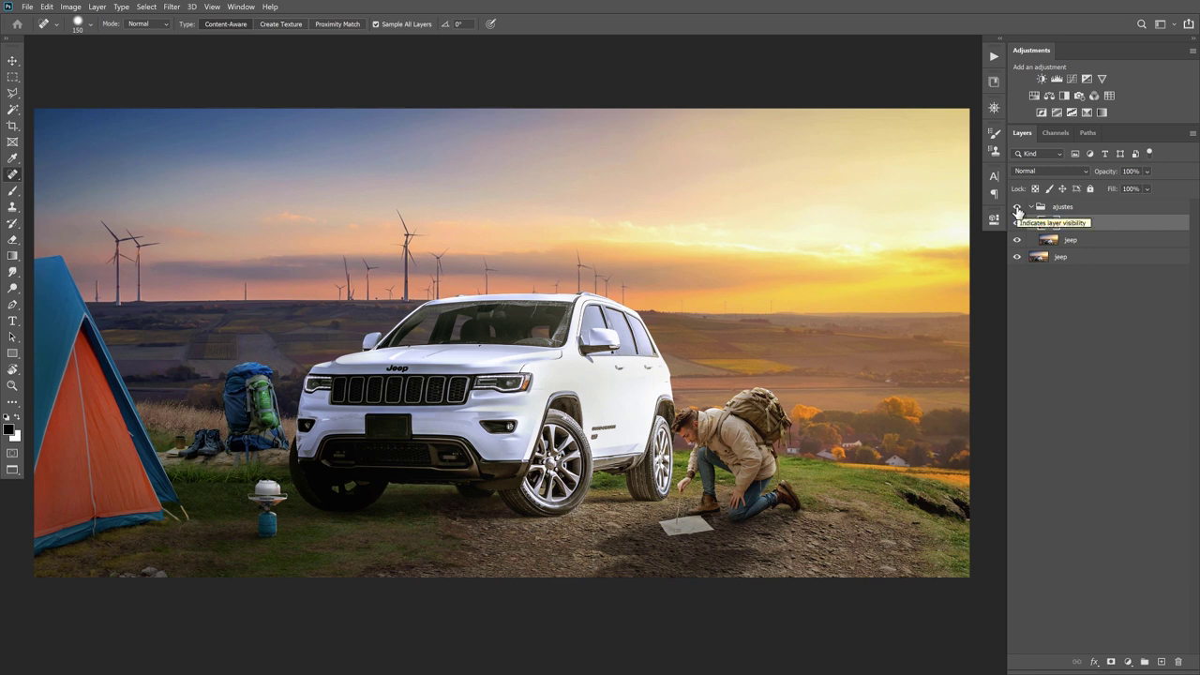
pyautogui.click(1017, 208)
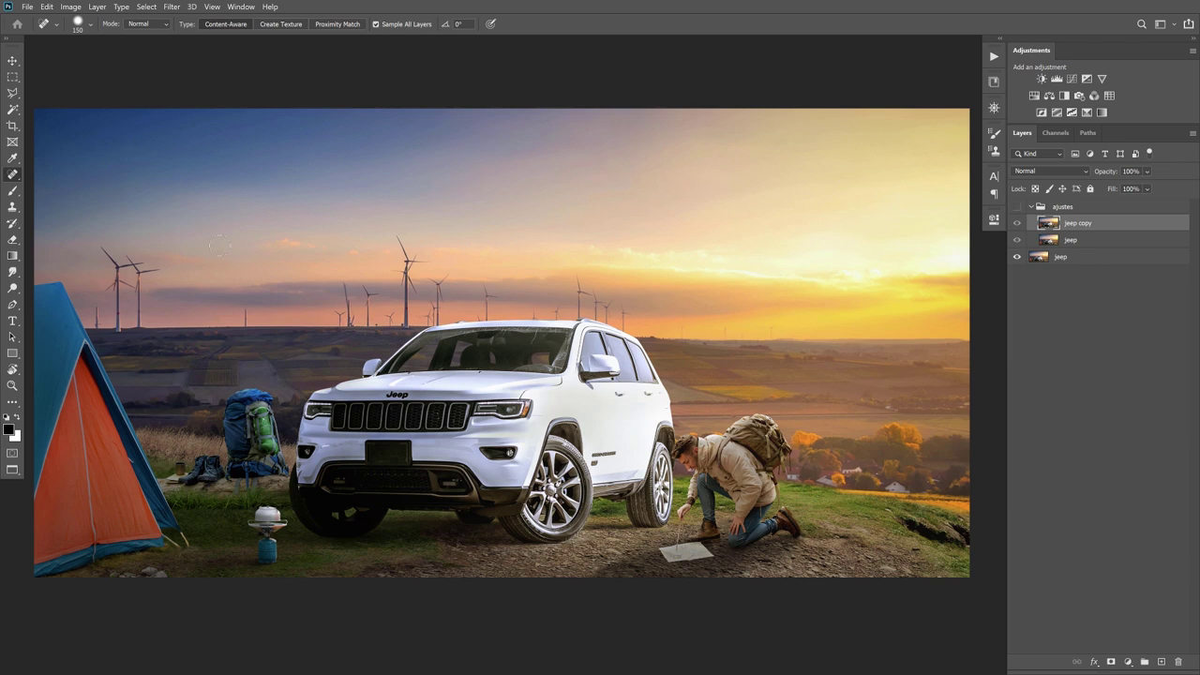
pyautogui.click(11, 63)
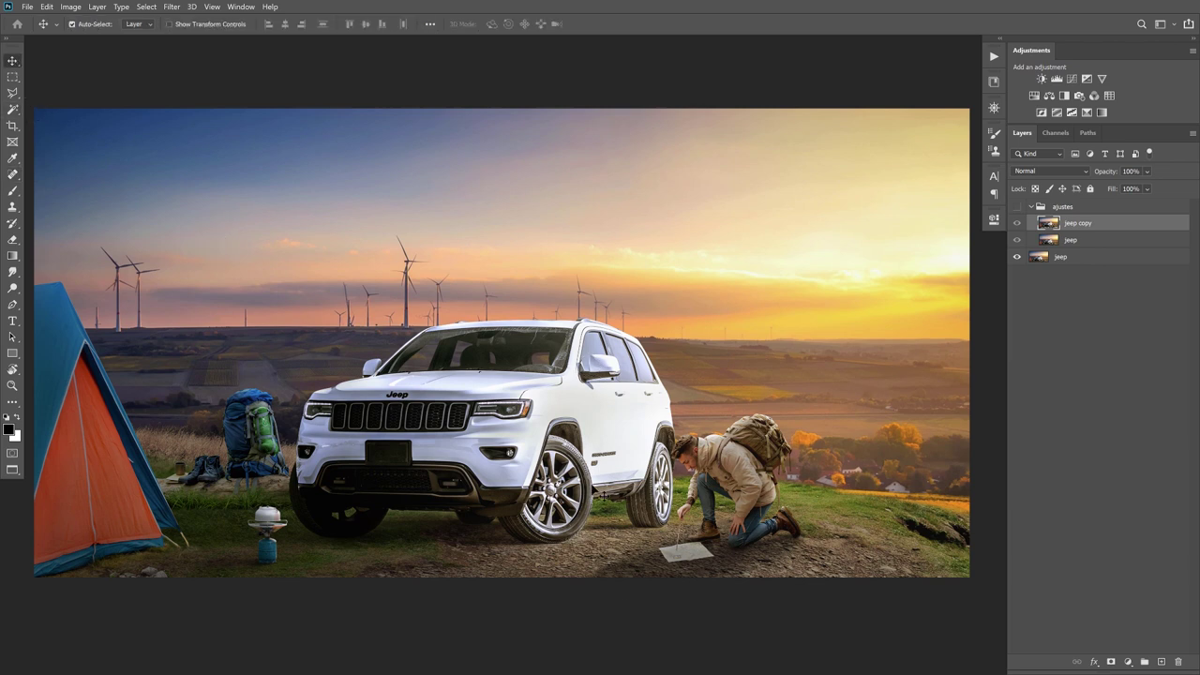
pyautogui.click(1016, 206)
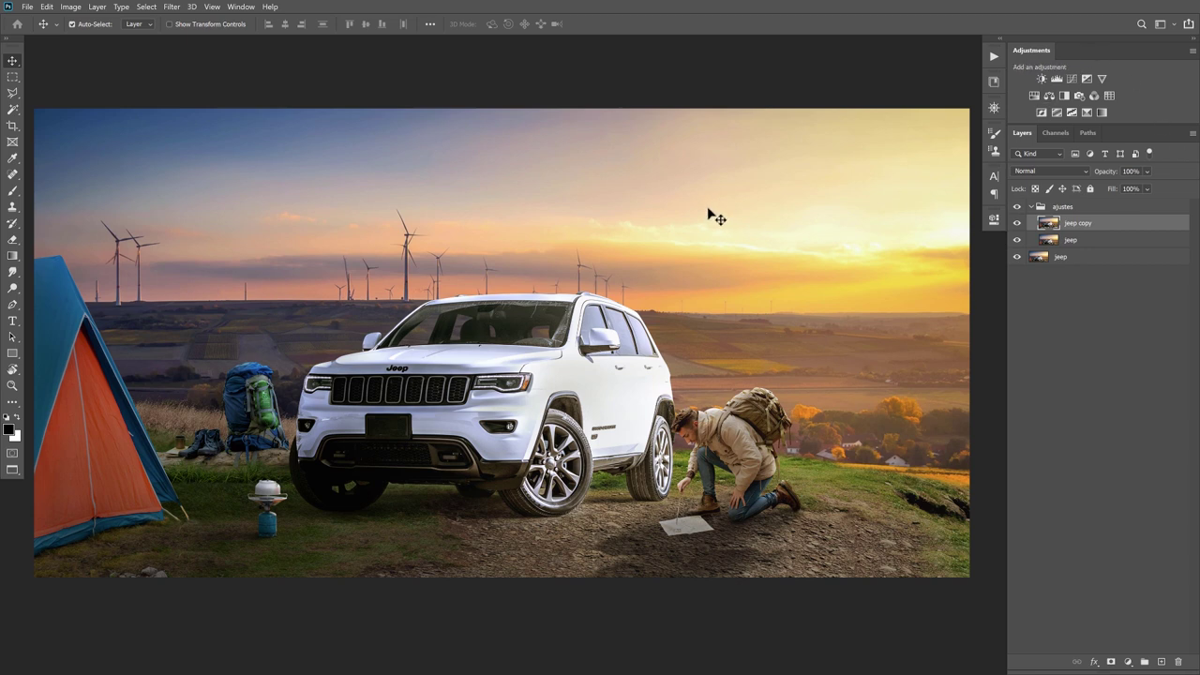
# Add Curves 1: raise the RGB curve, lower the Blue top endpoint, lift the Red bottom endpoint
pyautogui.click(1071, 80)
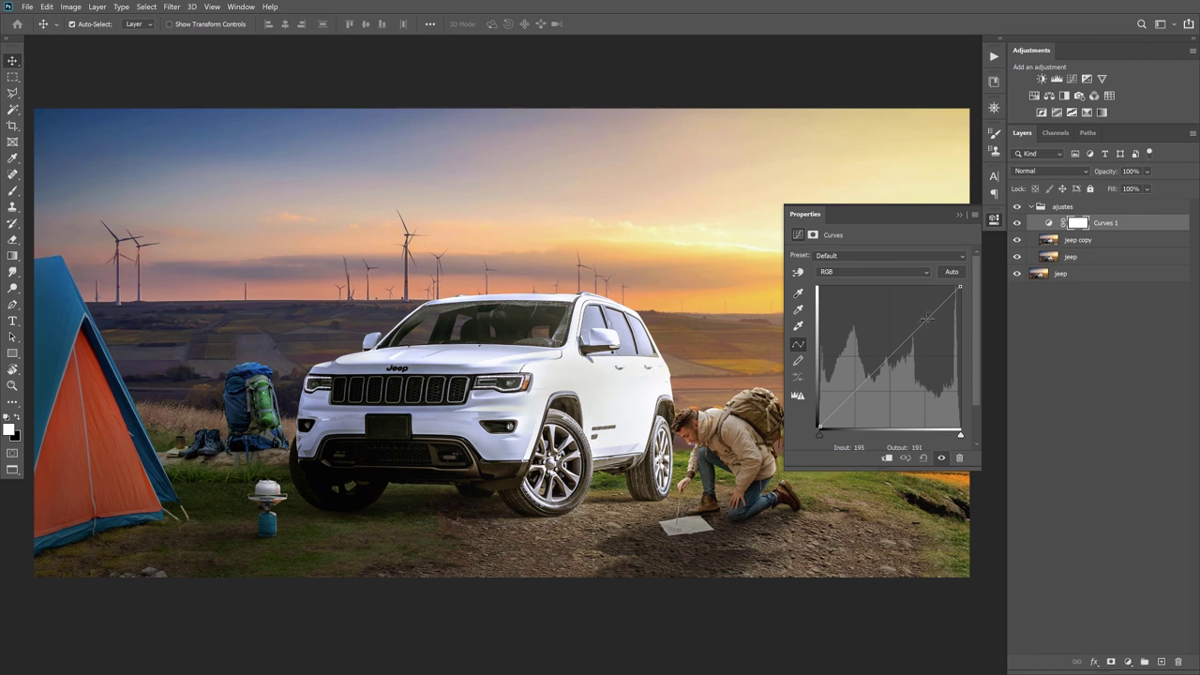
pyautogui.moveTo(925, 321); pyautogui.dragTo(907, 312)
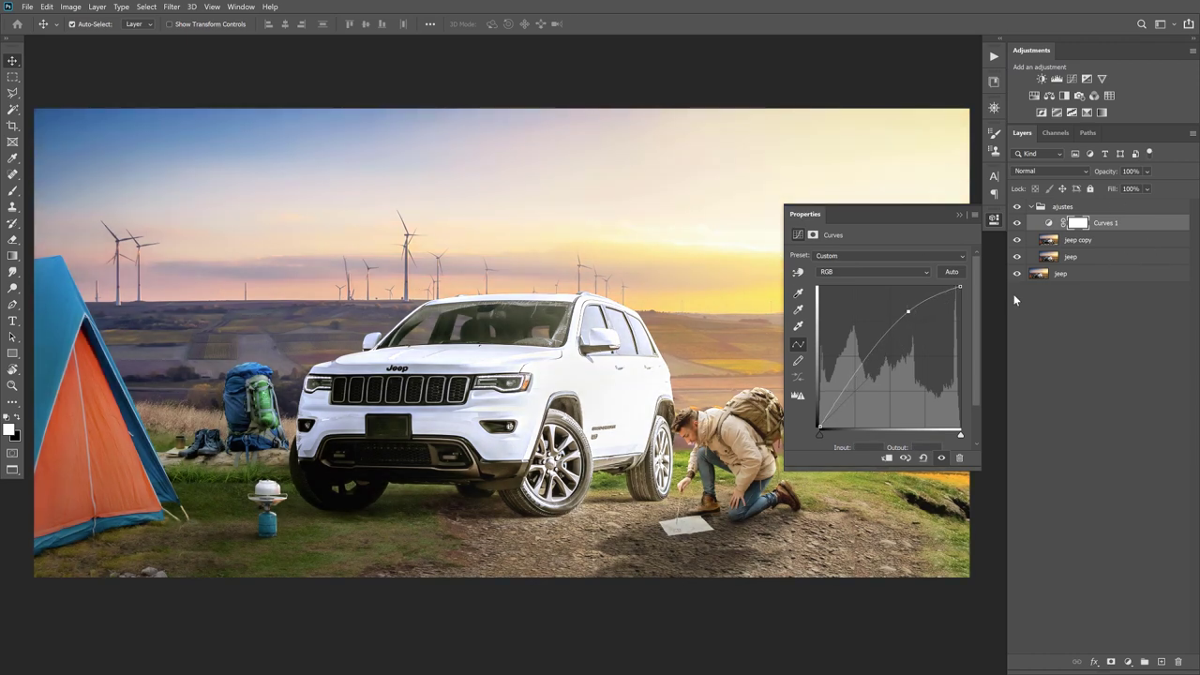
pyautogui.click(843, 272)
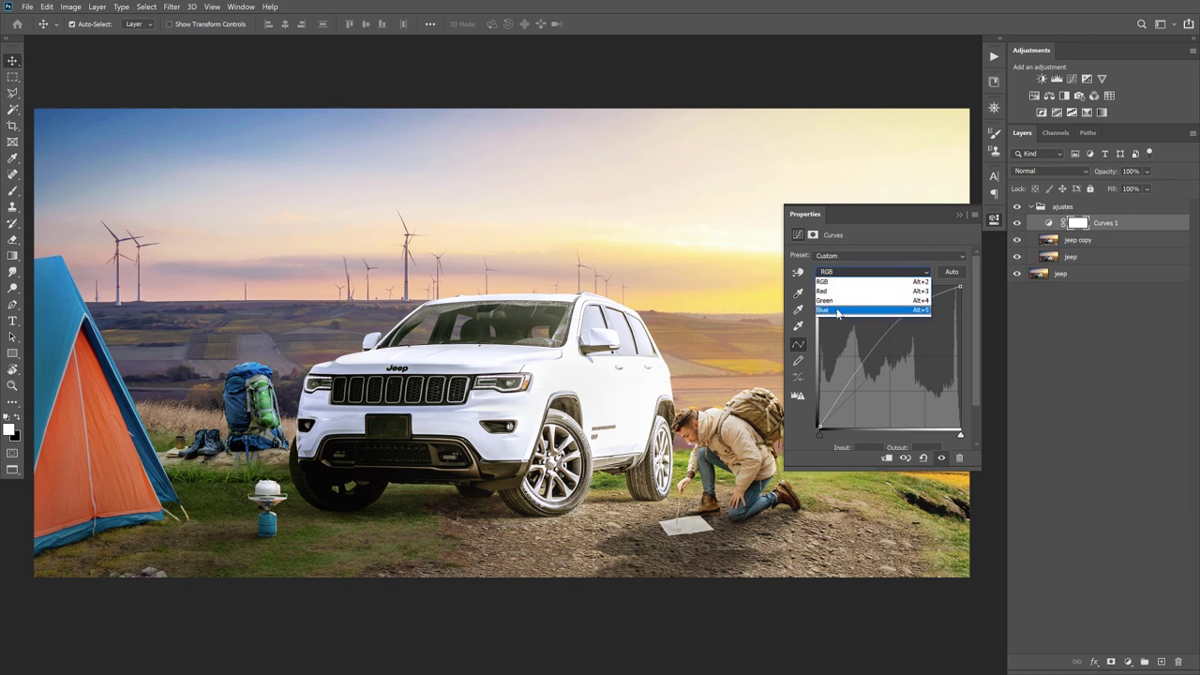
pyautogui.click(839, 310)
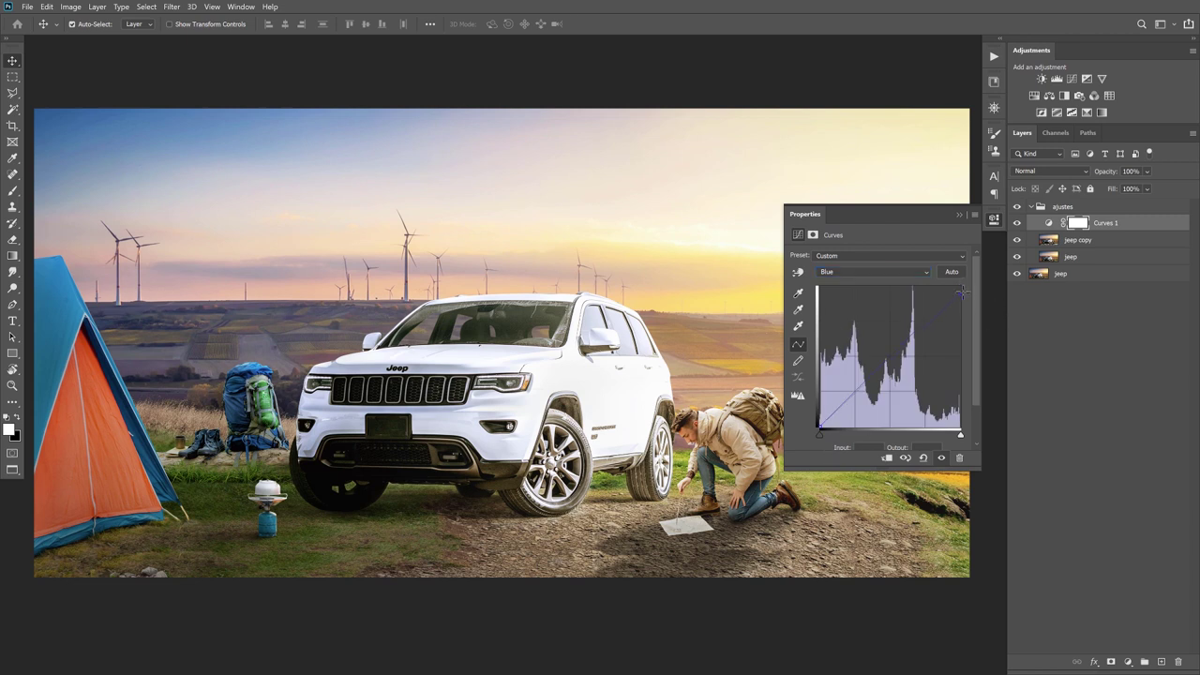
pyautogui.moveTo(962, 294); pyautogui.dragTo(966, 322)
pyautogui.click(838, 272)
pyautogui.click(830, 291)
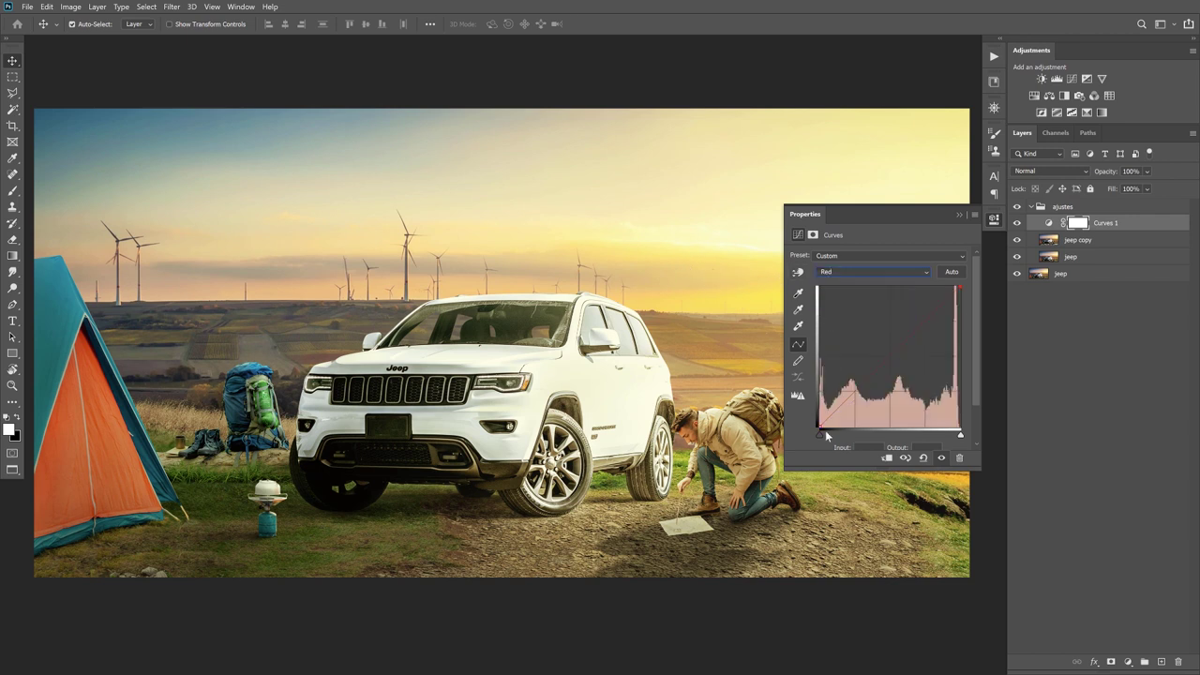
pyautogui.moveTo(811, 422); pyautogui.dragTo(812, 417)
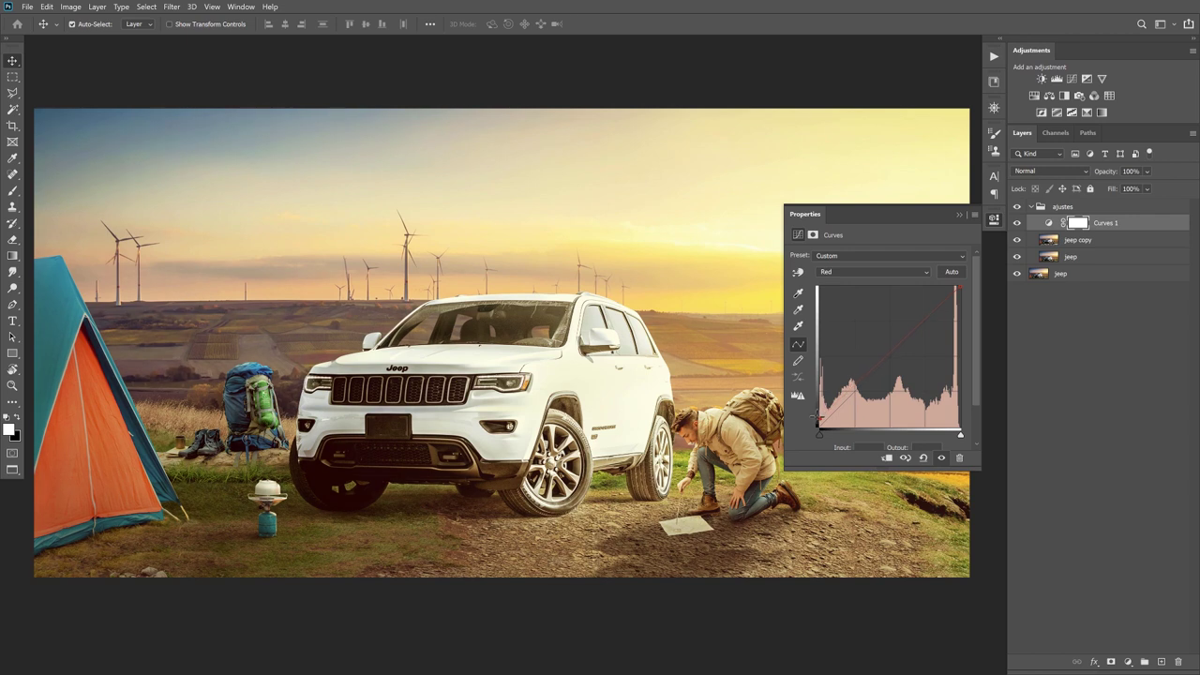
pyautogui.click(958, 214)
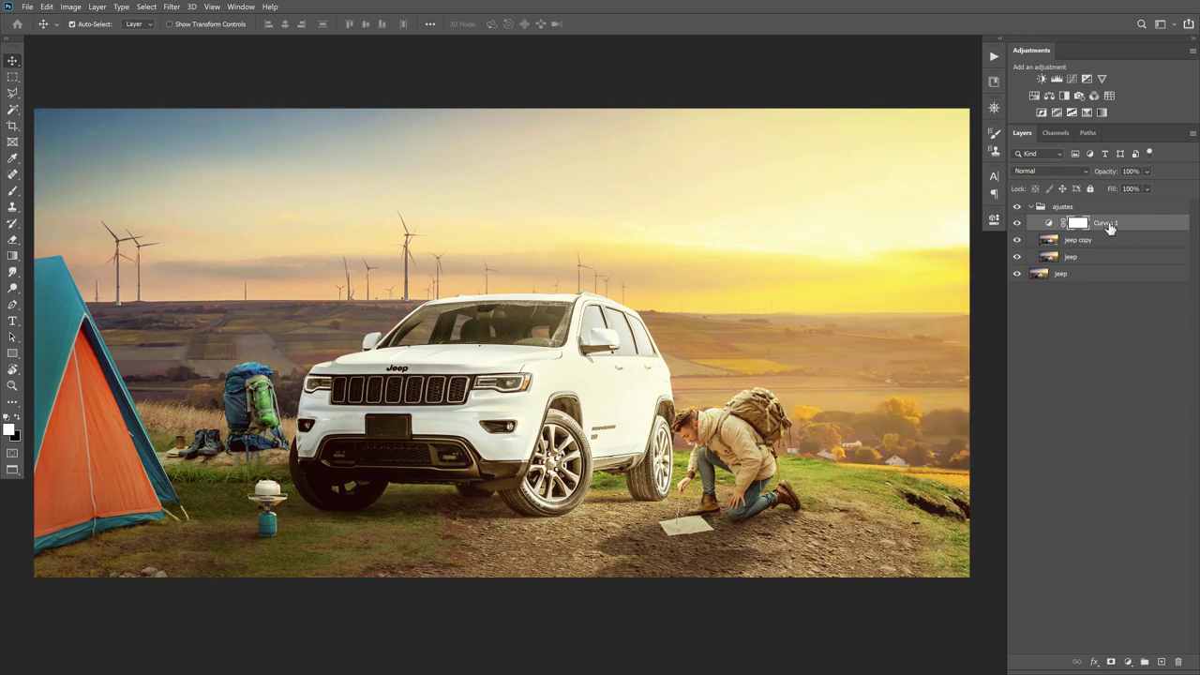
# Invert the Curves 1 mask and draw a gradient on it from the right edge toward the jeep
pyautogui.press('ctrl')
pyautogui.hotkey('ctrl', 'i')
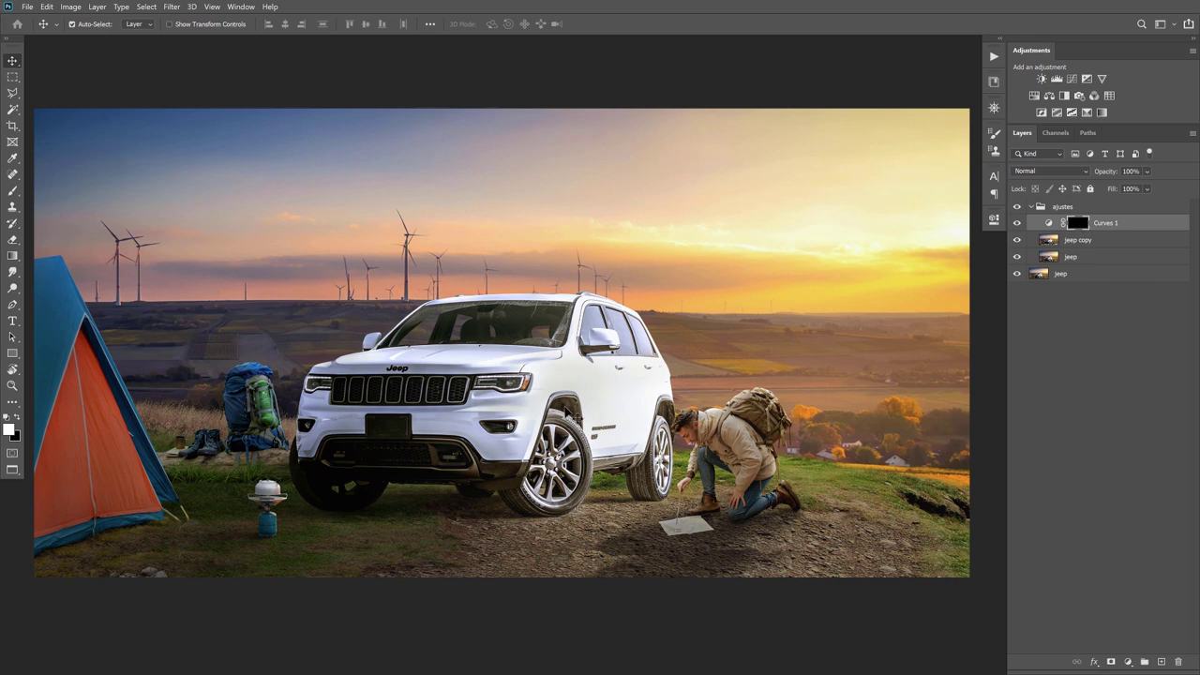
pyautogui.click(12, 352)
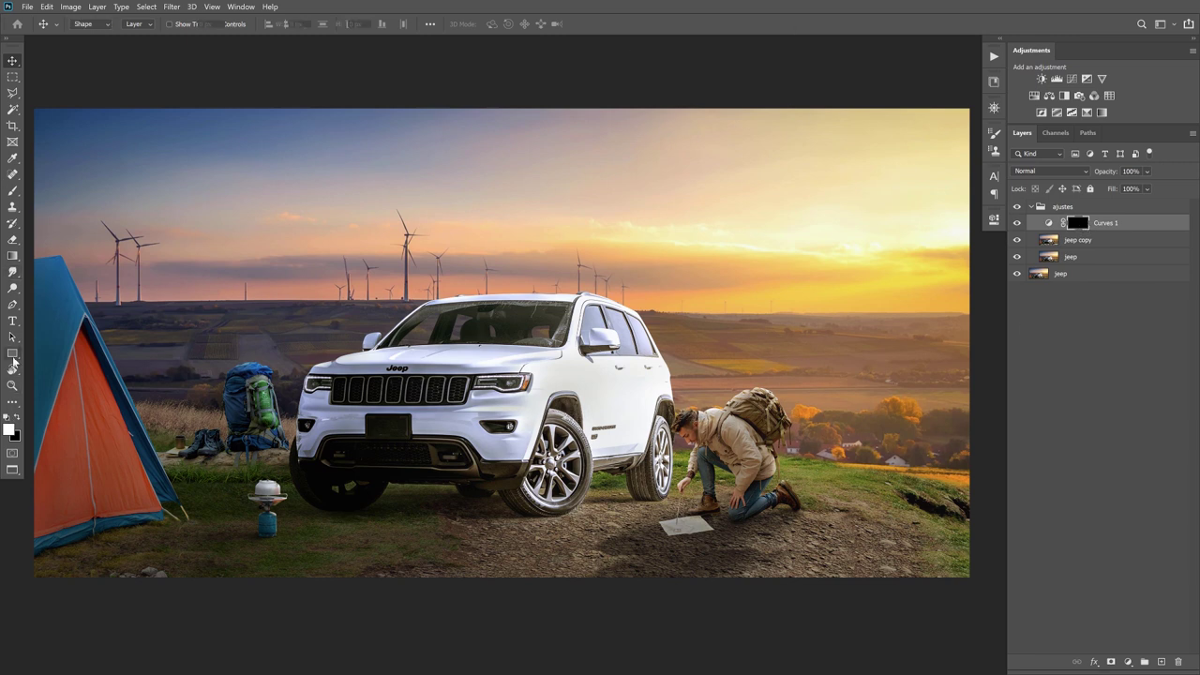
pyautogui.click(13, 255)
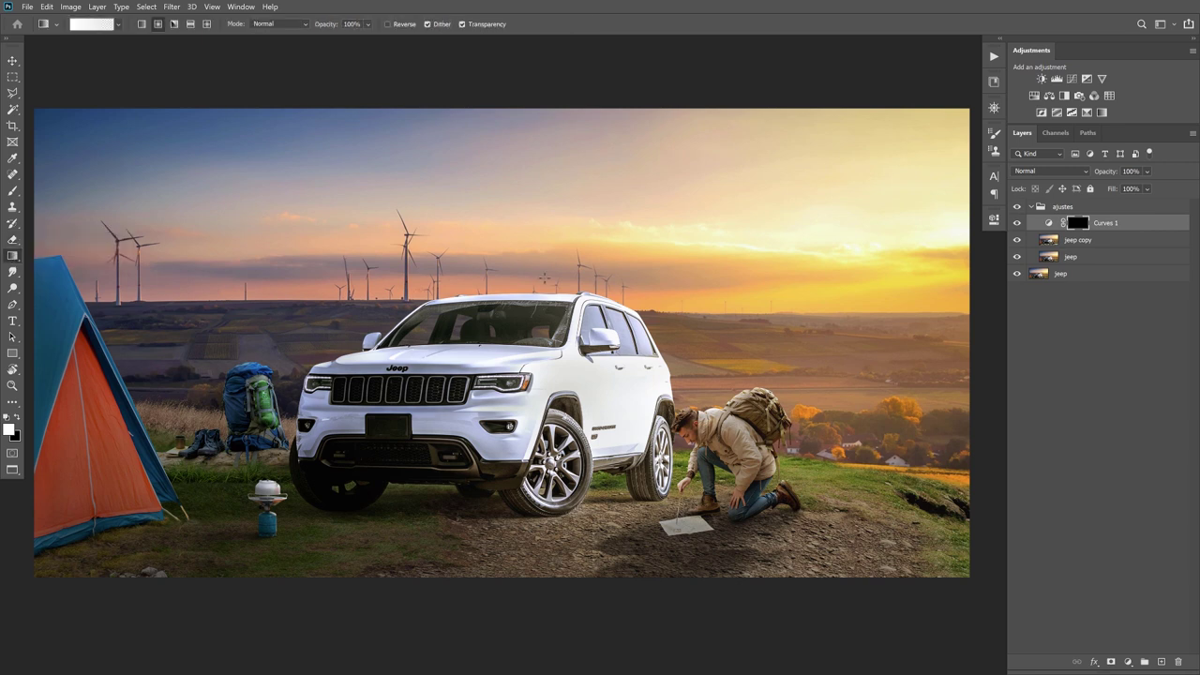
pyautogui.click(94, 25)
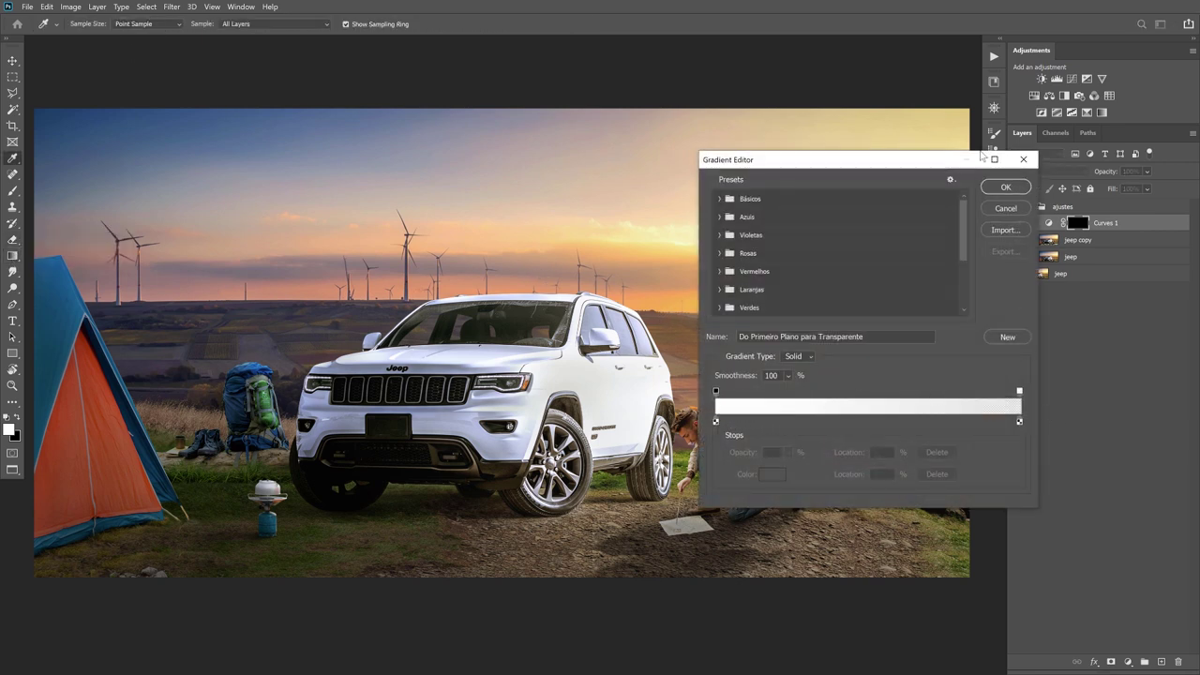
pyautogui.click(1007, 188)
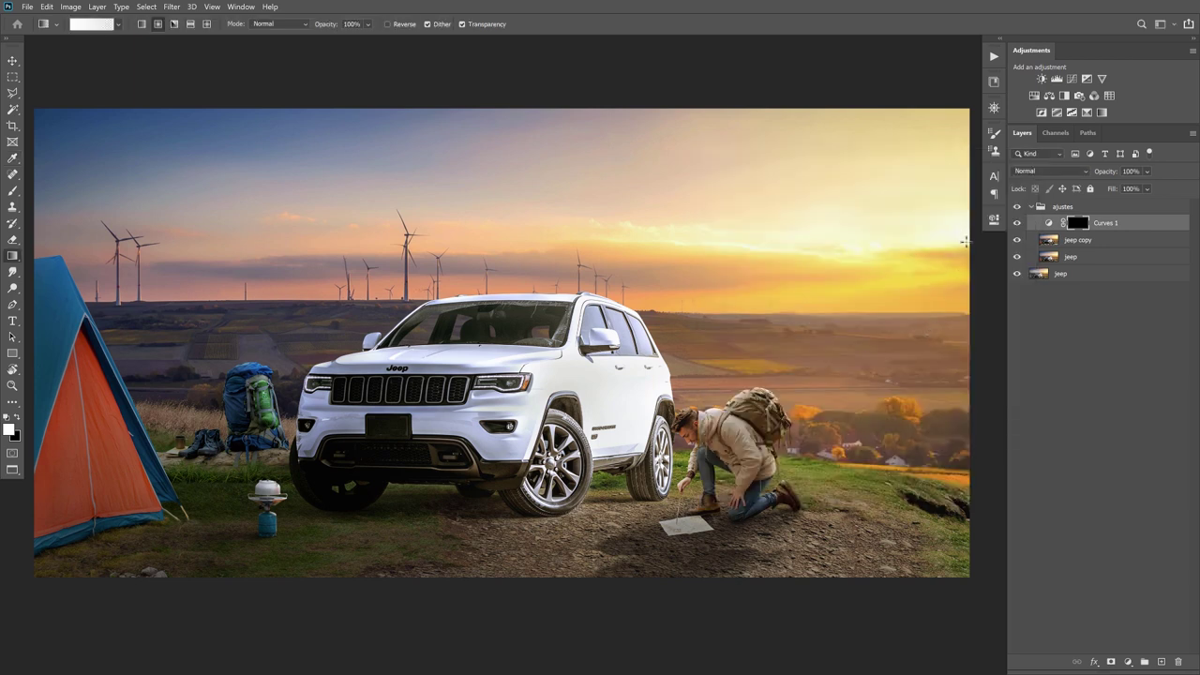
pyautogui.moveTo(966, 241); pyautogui.dragTo(574, 415)
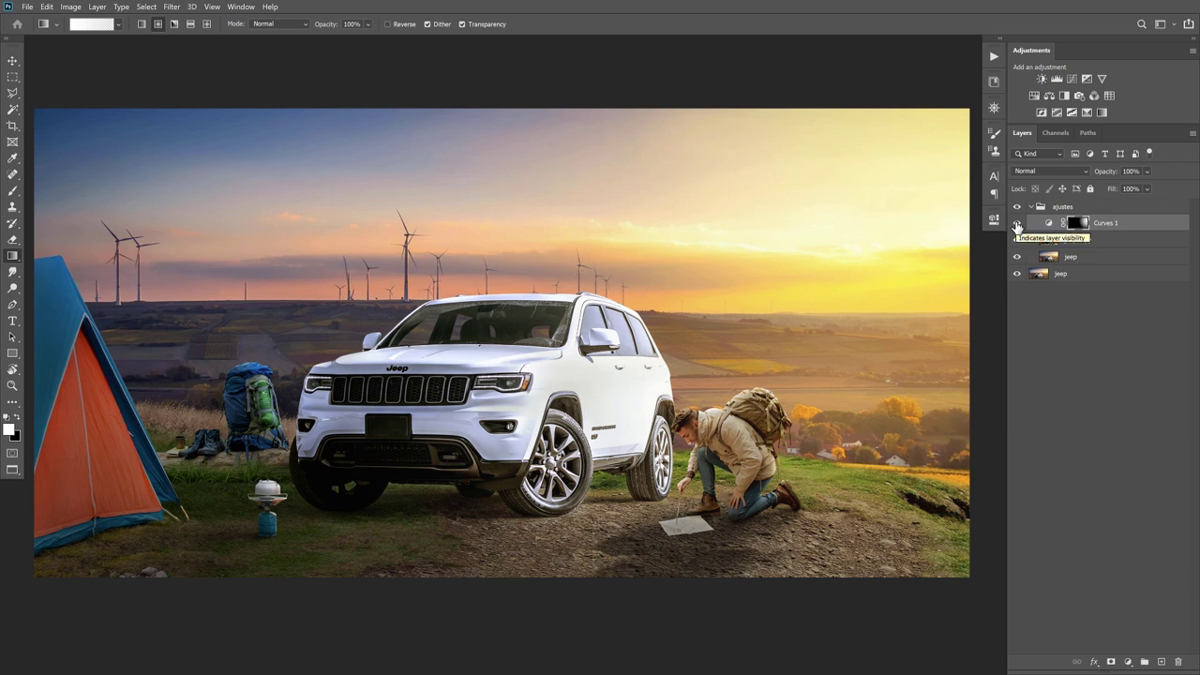
# Toggle Curves 1 visibility to compare the scene before and after
pyautogui.click(1017, 223)
pyautogui.click(1017, 223)
pyautogui.press('v')
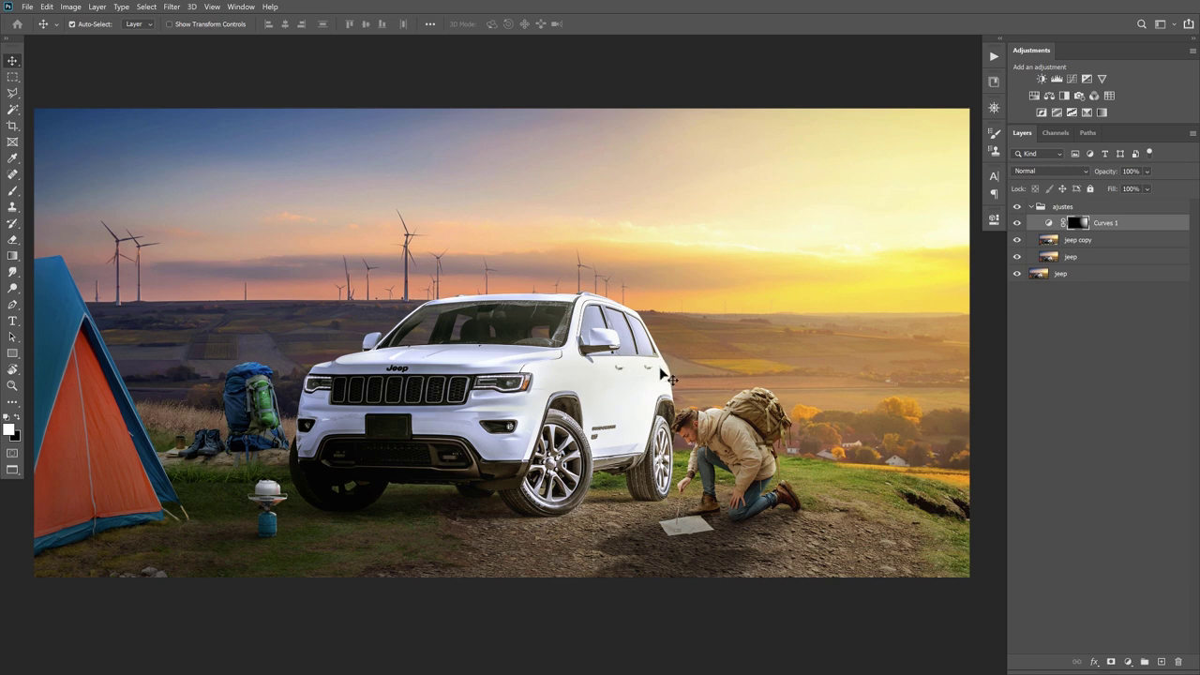
pyautogui.click(1017, 224)
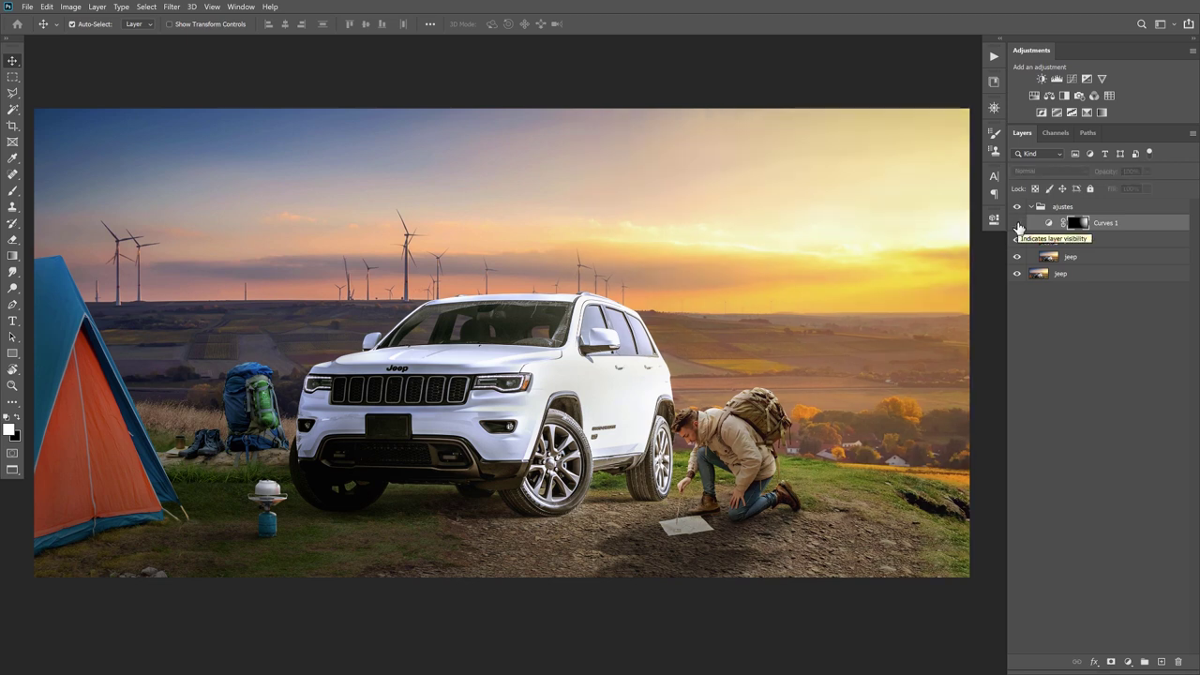
pyautogui.click(1017, 223)
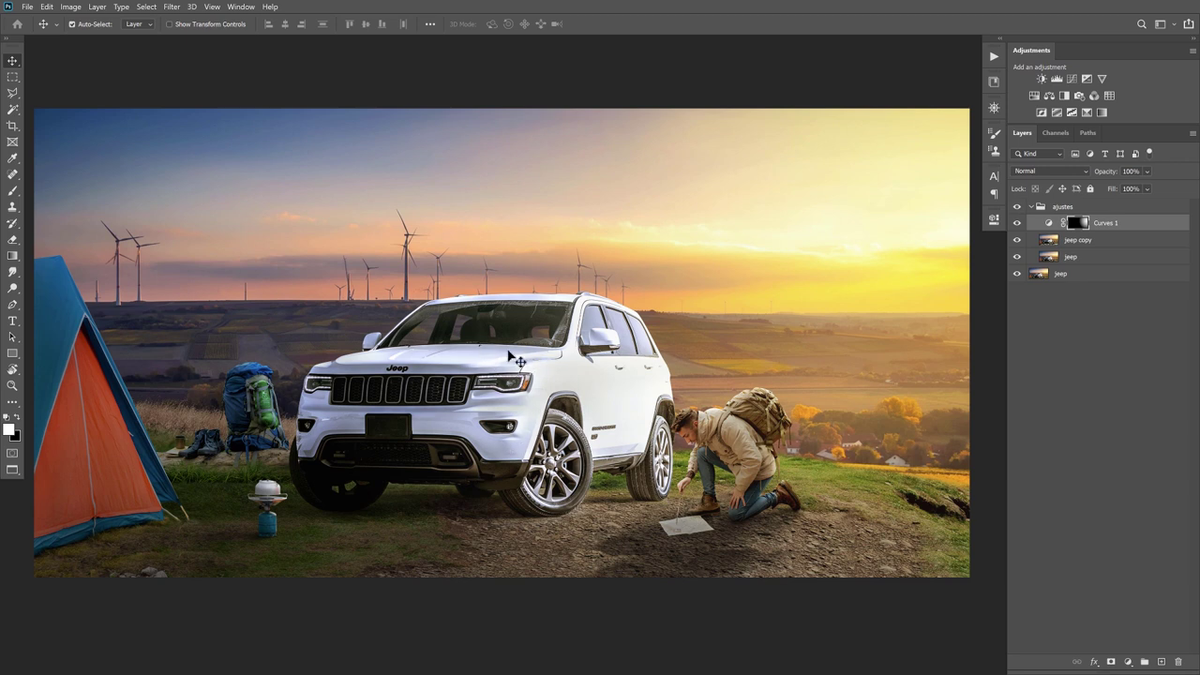
pyautogui.click(506, 364)
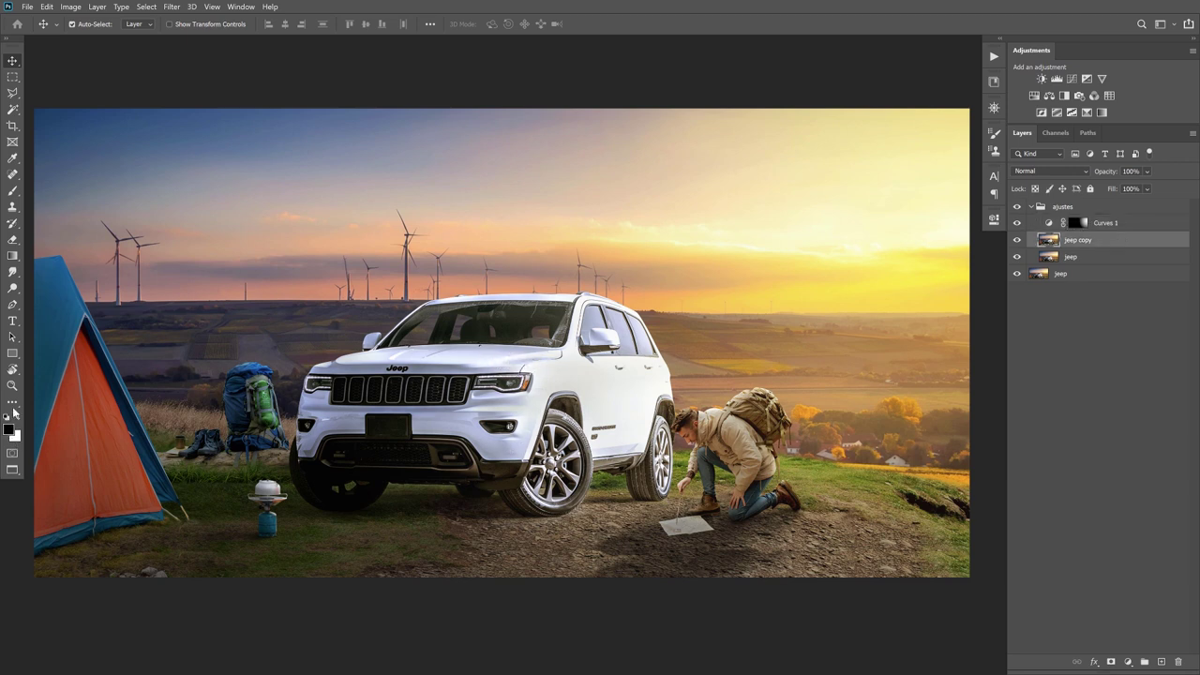
pyautogui.press('i')
pyautogui.click(9, 429)
pyautogui.click(485, 350)
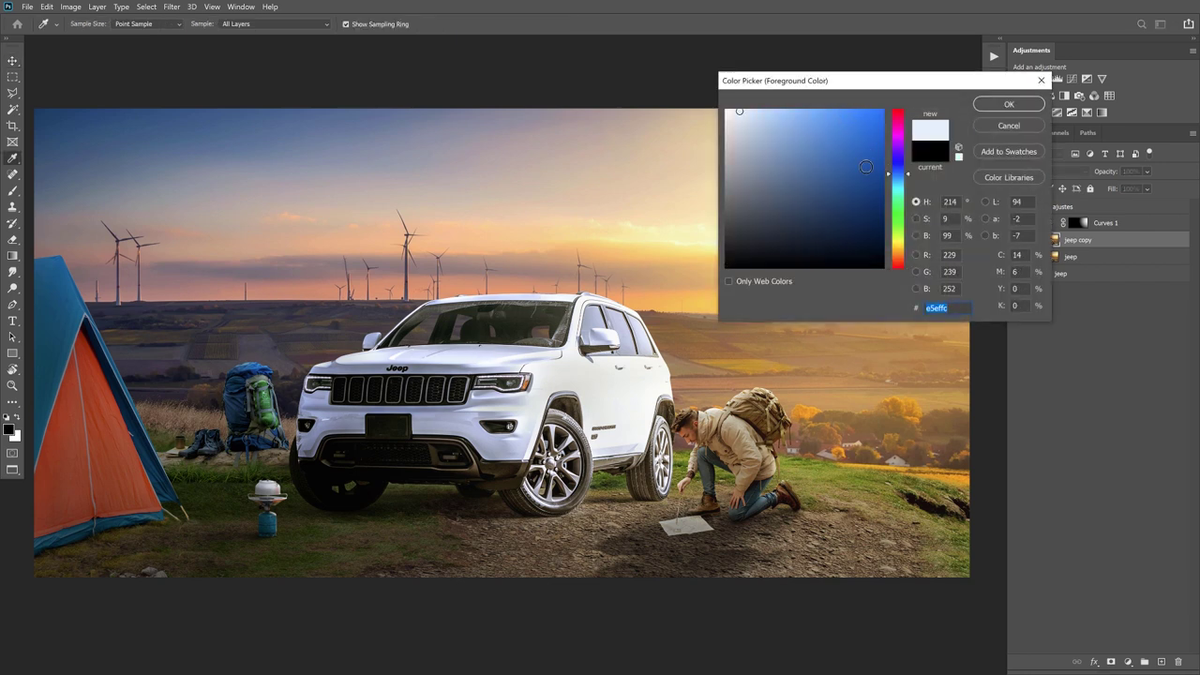
pyautogui.click(494, 355)
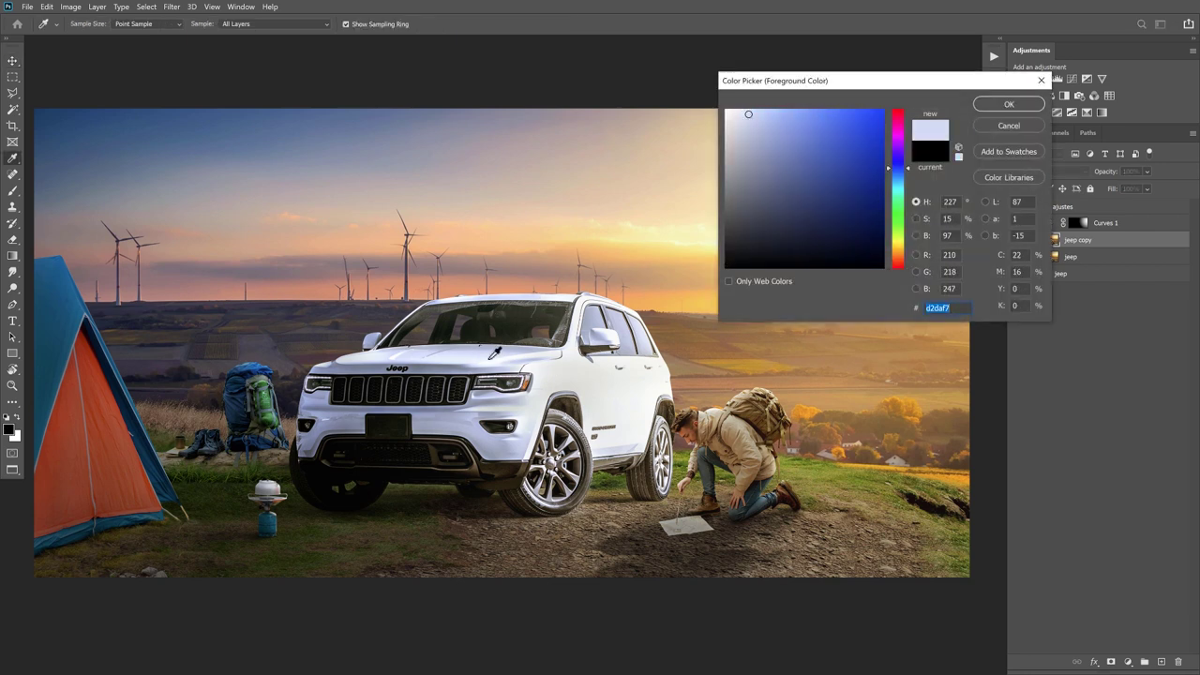
pyautogui.press('Escape')
pyautogui.press('v')
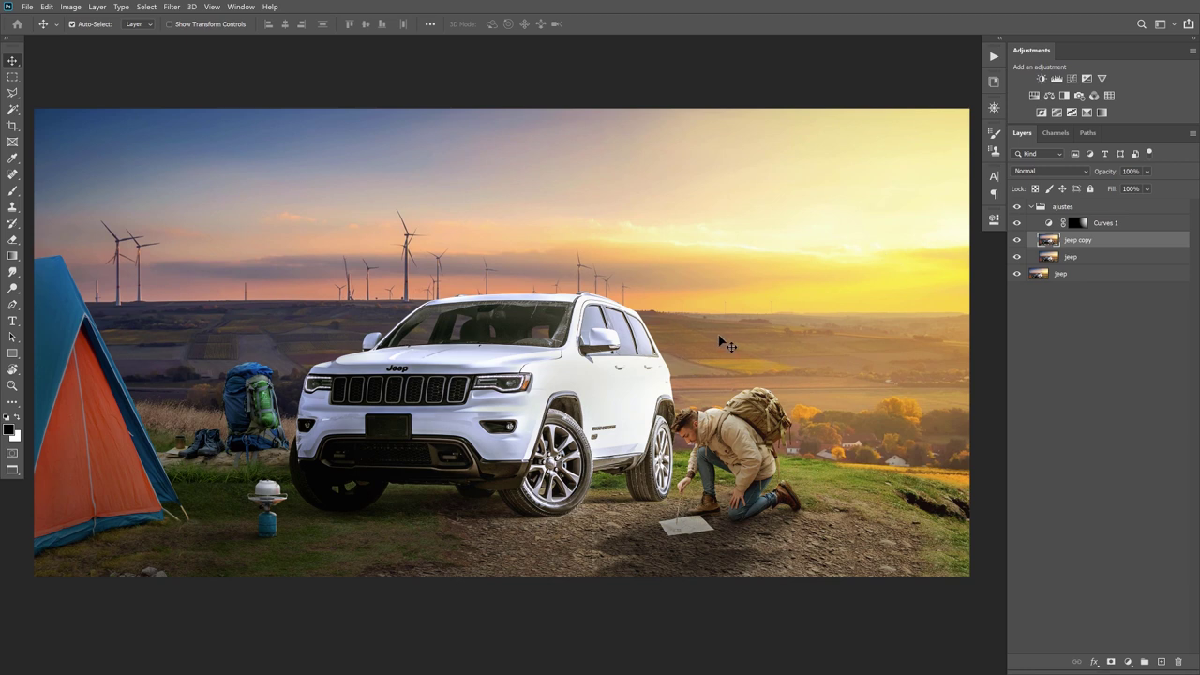
pyautogui.click(1139, 225)
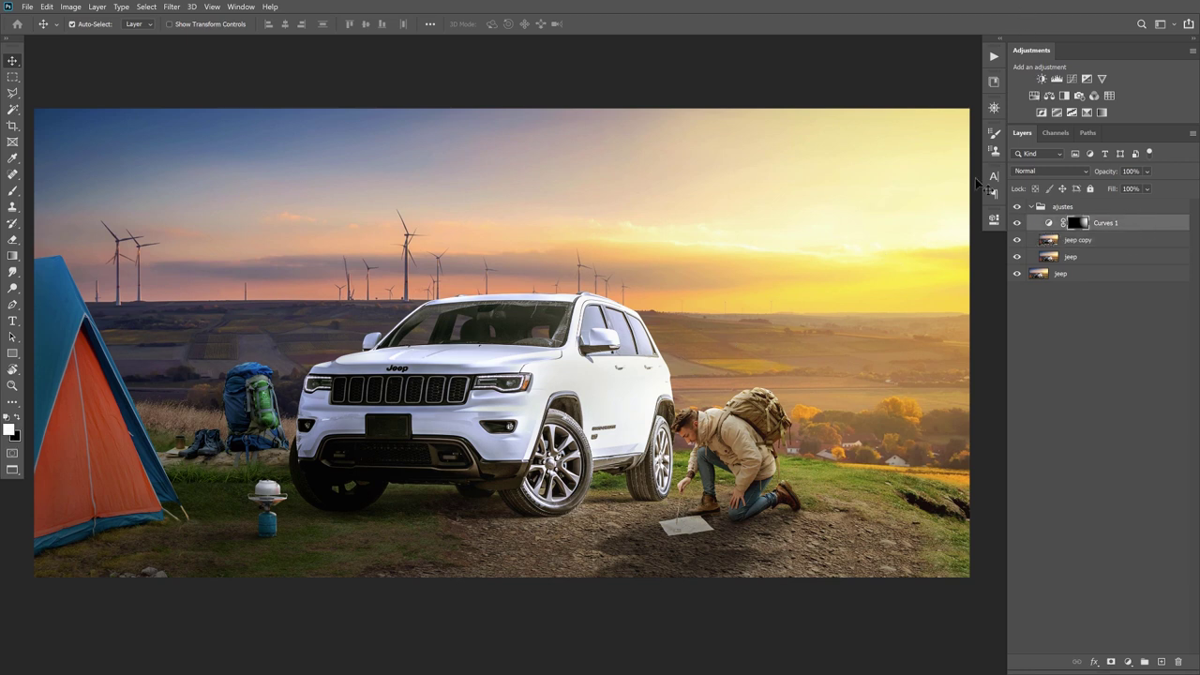
# Add a Photo Filter adjustment using Warming Filter (85) at 25% density
pyautogui.click(1078, 96)
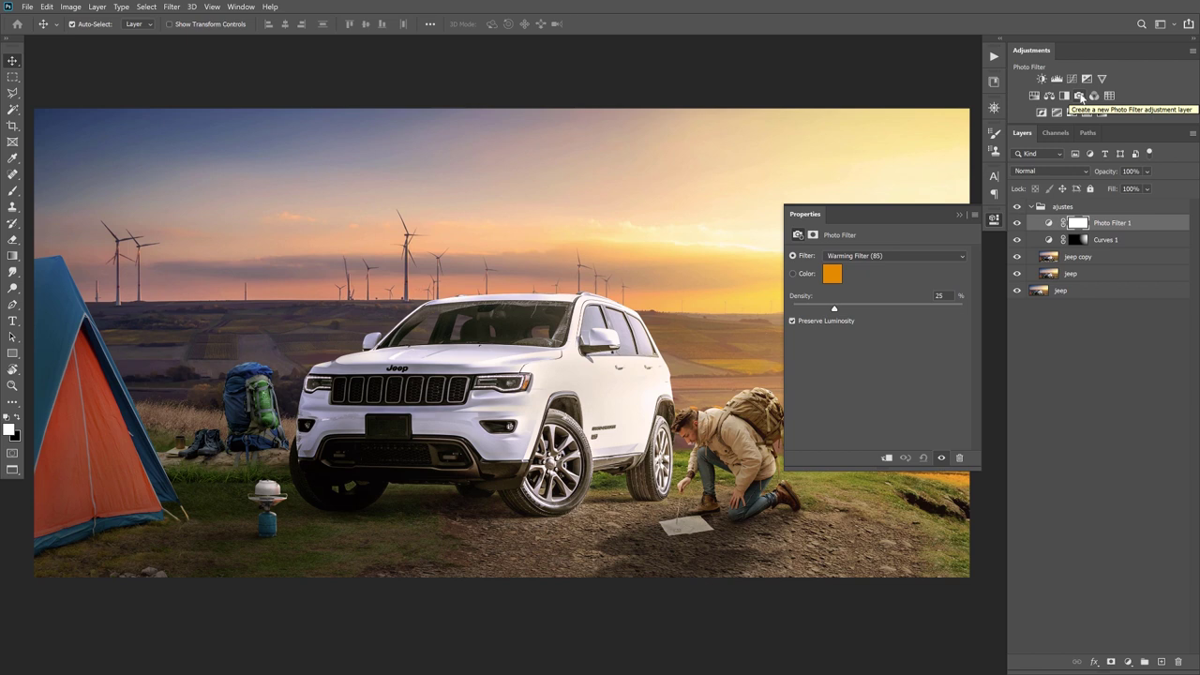
pyautogui.click(959, 215)
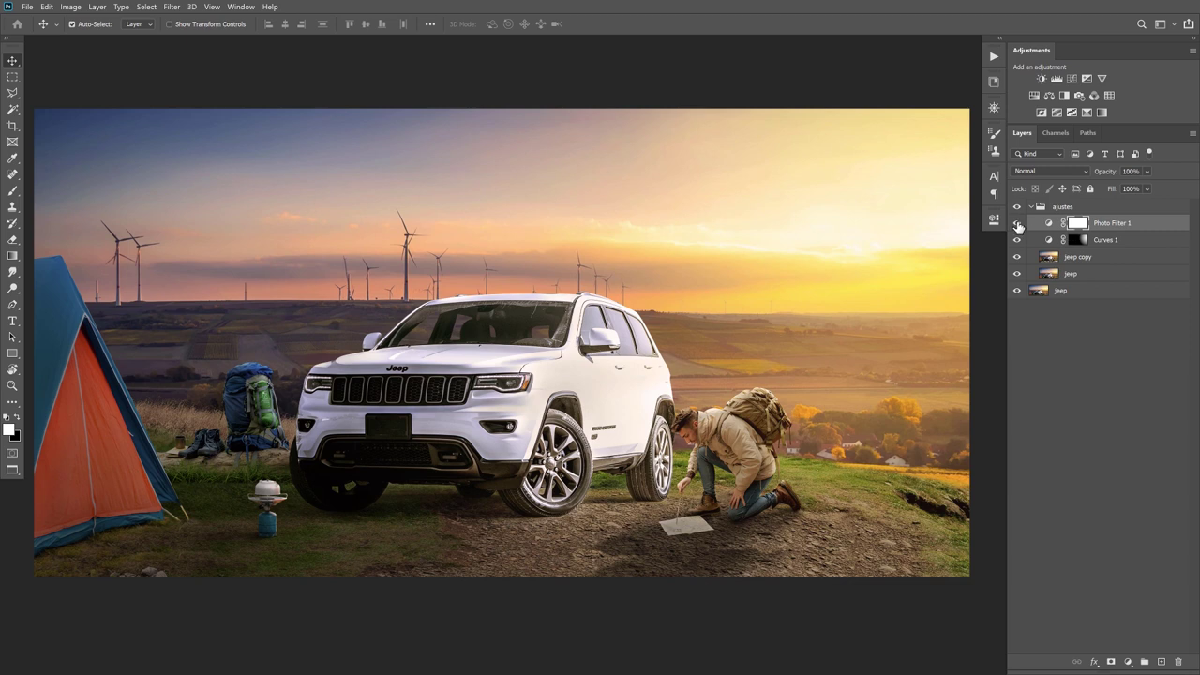
pyautogui.doubleClick(1048, 222)
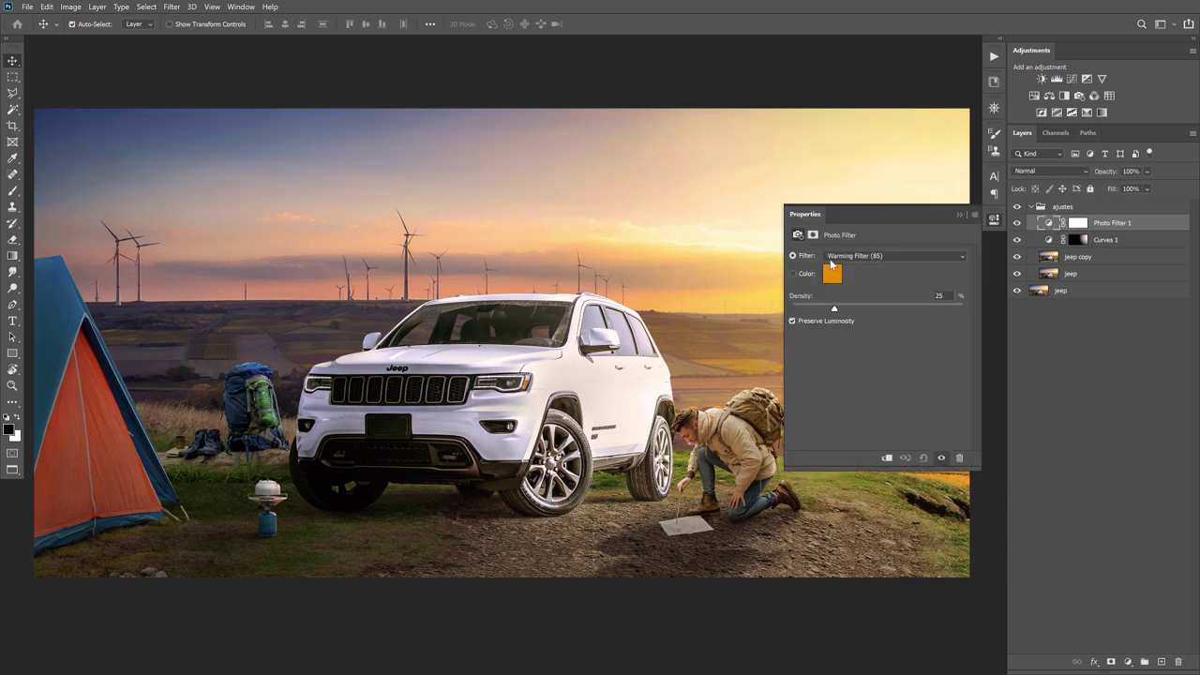
pyautogui.click(958, 215)
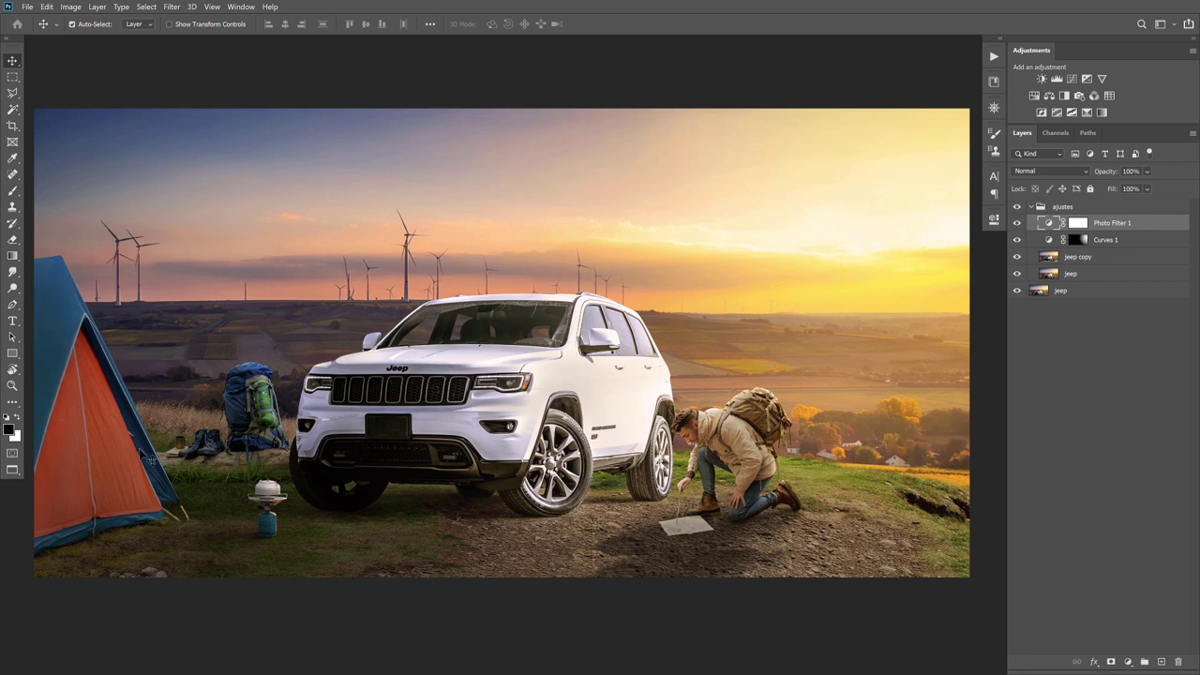
# Toggle Photo Filter 1 off and on repeatedly to compare the warming effect
pyautogui.click(1017, 224)
pyautogui.click(1017, 225)
pyautogui.click(1017, 224)
pyautogui.click(1017, 224)
pyautogui.click(1017, 224)
pyautogui.click(1017, 224)
pyautogui.click(1017, 224)
pyautogui.click(1017, 224)
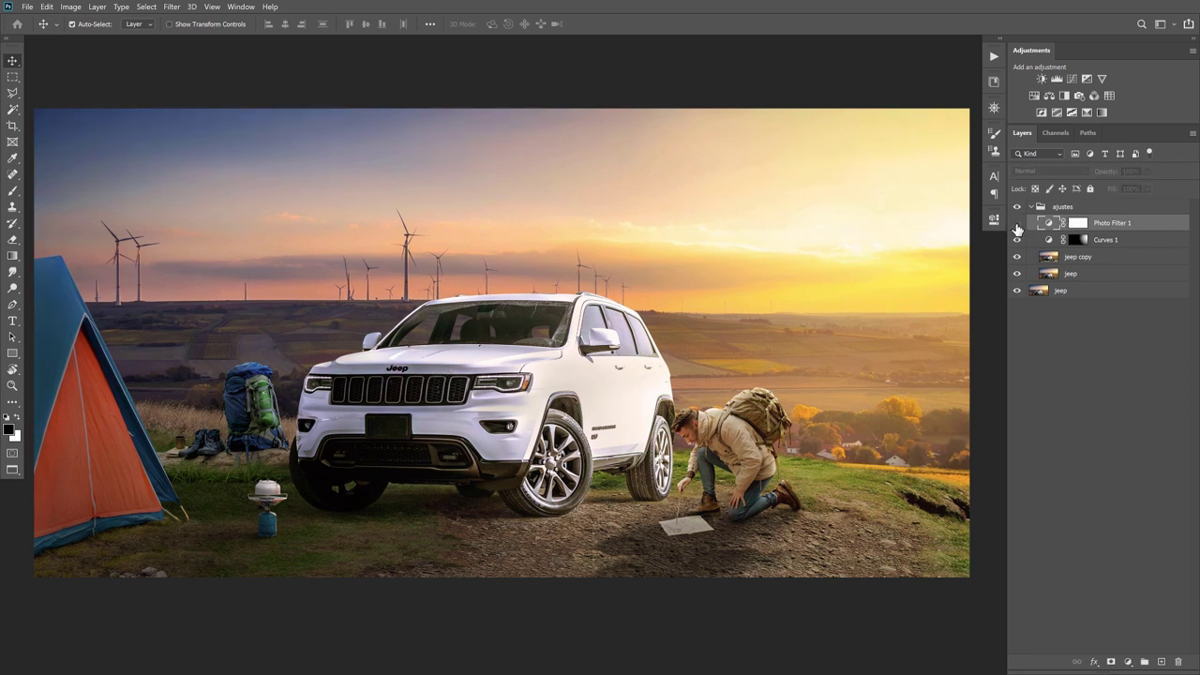
pyautogui.click(1017, 224)
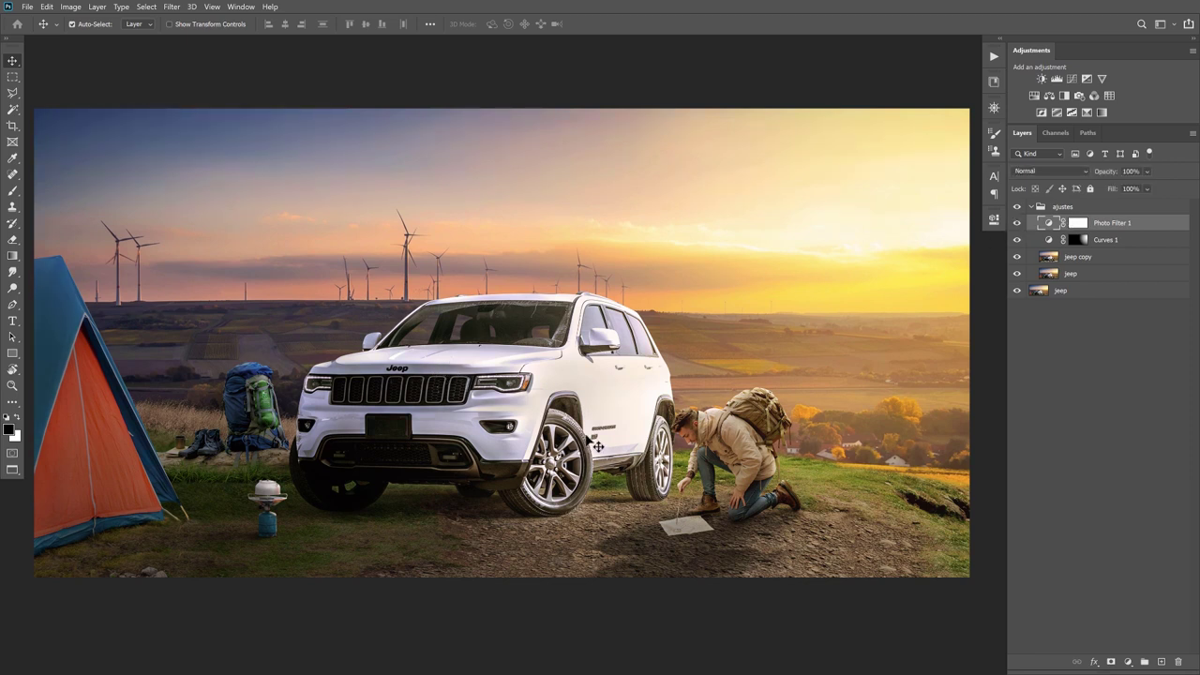
# Add a Color Balance adjustment and shift its Shadows slightly toward magenta
pyautogui.click(1049, 98)
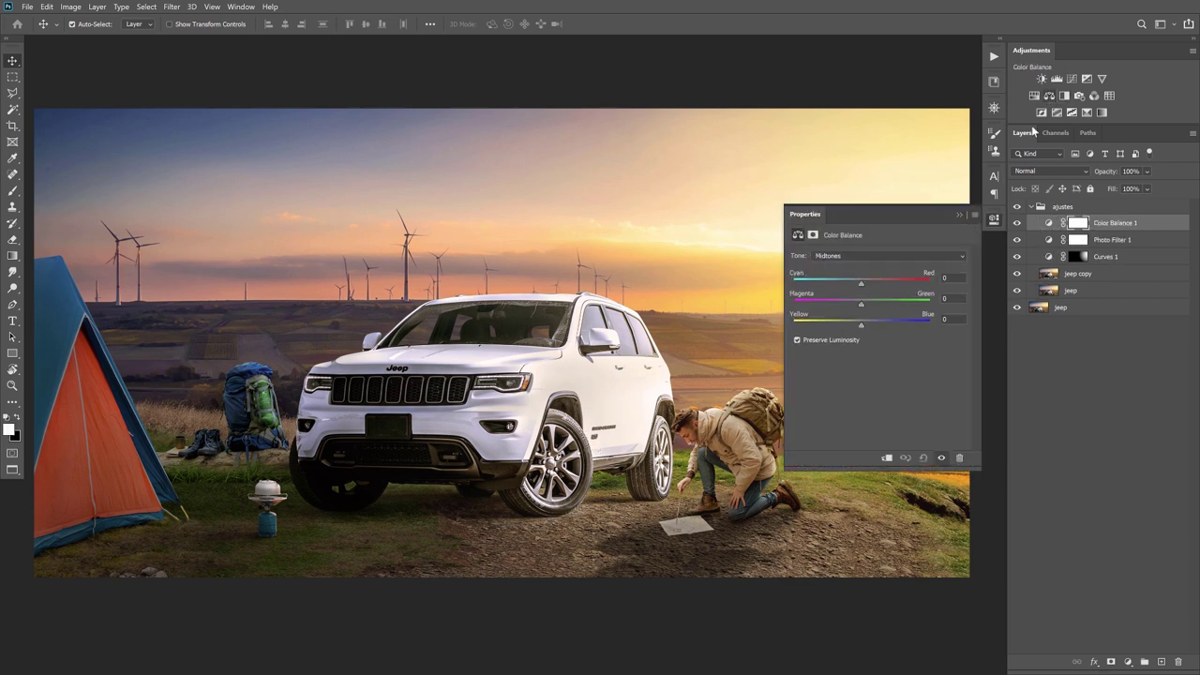
pyautogui.click(839, 260)
pyautogui.click(839, 266)
pyautogui.moveTo(861, 306); pyautogui.dragTo(858, 307)
# Push the Midtones toward yellow and the Highlights toward red and yellow
pyautogui.click(836, 257)
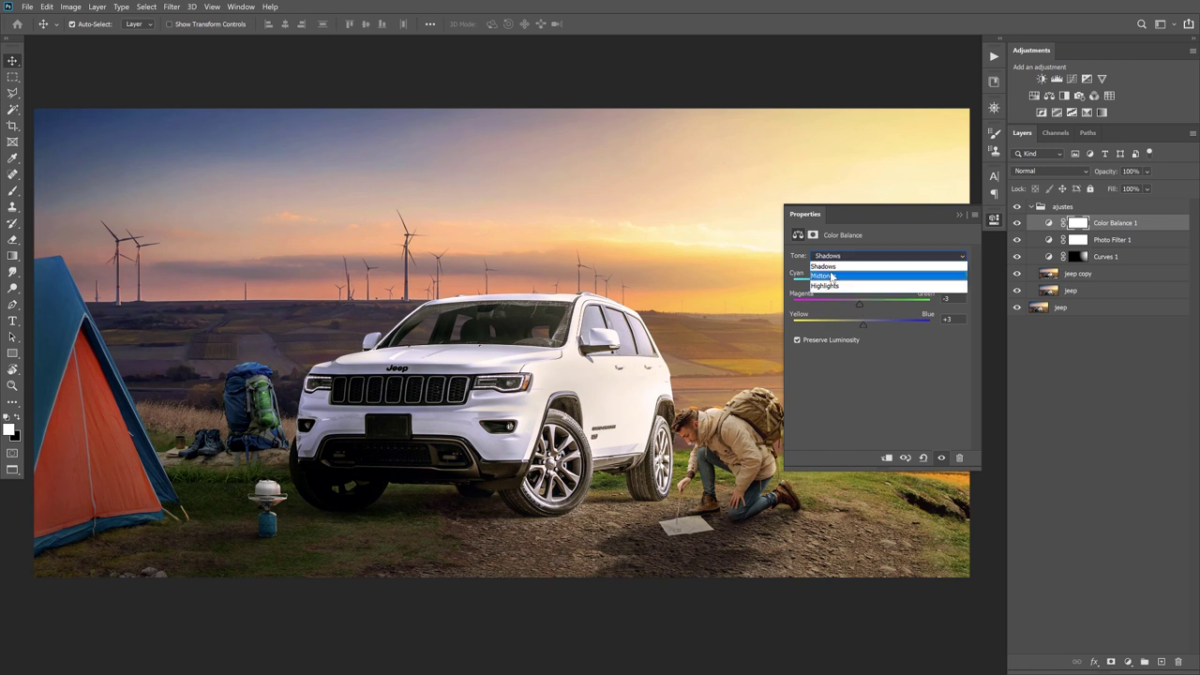
pyautogui.click(835, 276)
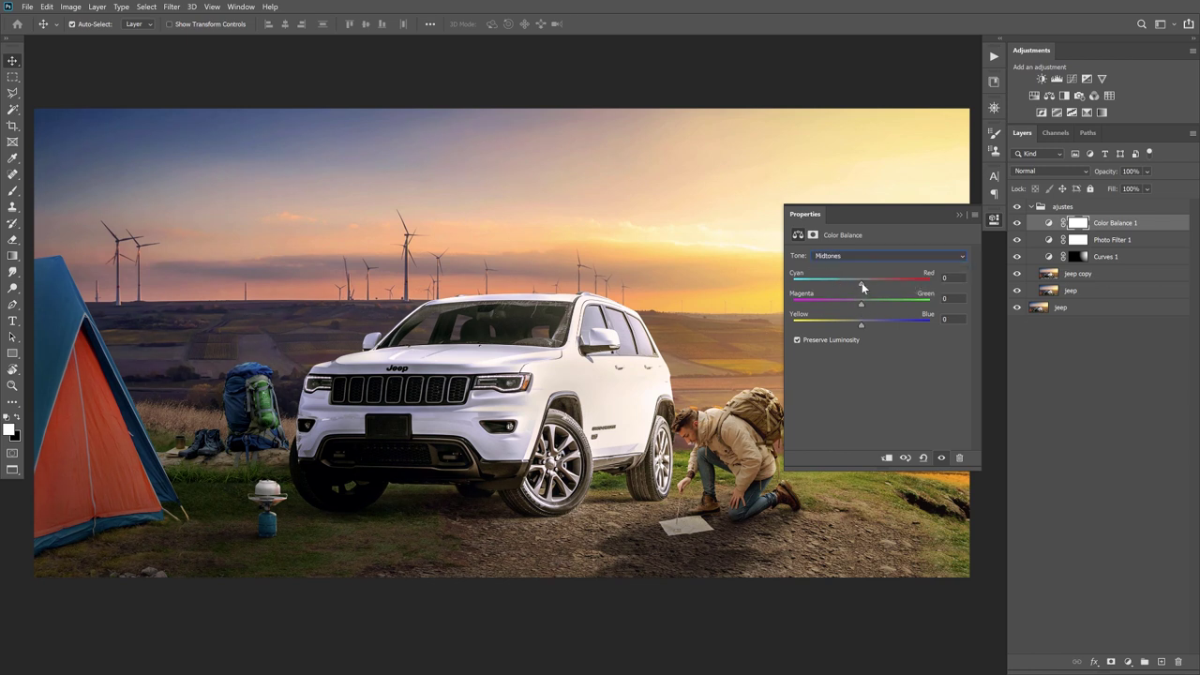
pyautogui.click(853, 257)
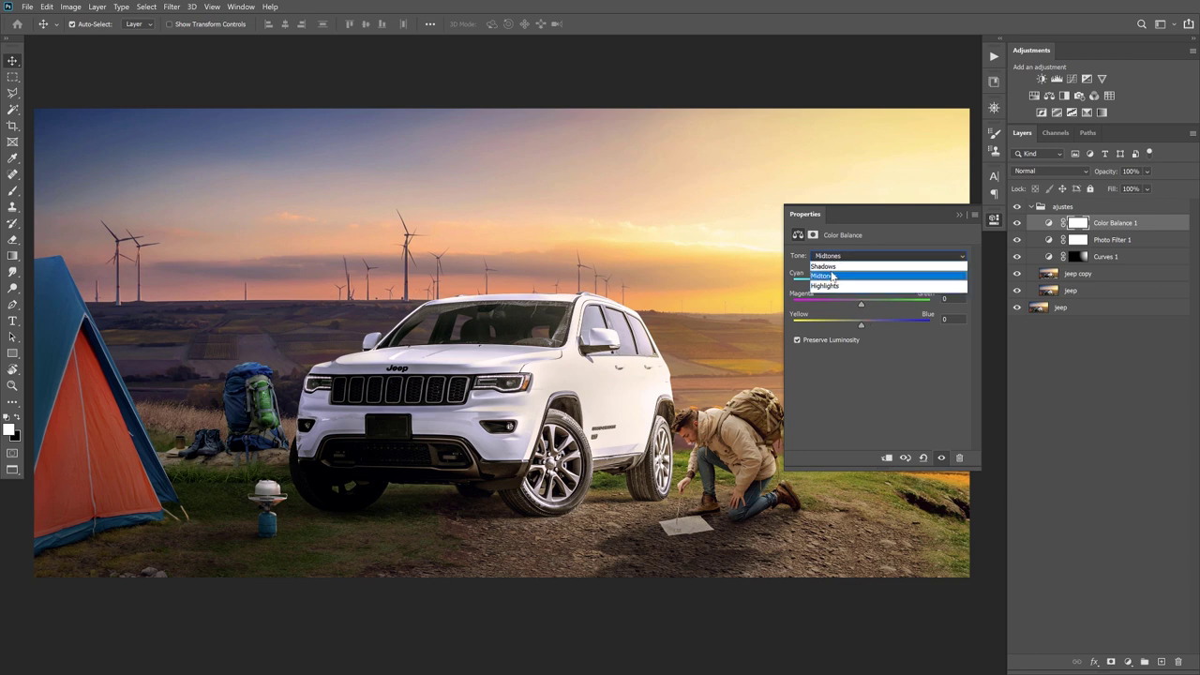
pyautogui.click(866, 317)
pyautogui.moveTo(862, 324); pyautogui.dragTo(860, 330)
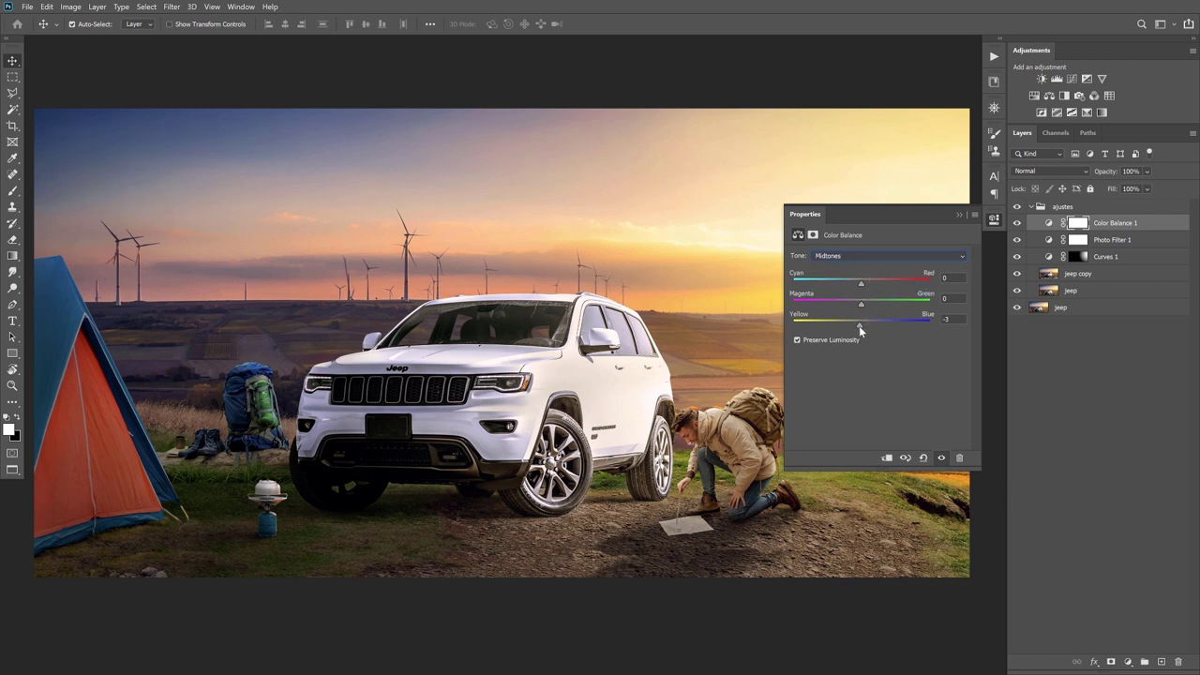
pyautogui.click(837, 257)
pyautogui.click(834, 288)
pyautogui.moveTo(862, 283); pyautogui.dragTo(864, 283)
pyautogui.moveTo(861, 324); pyautogui.dragTo(856, 330)
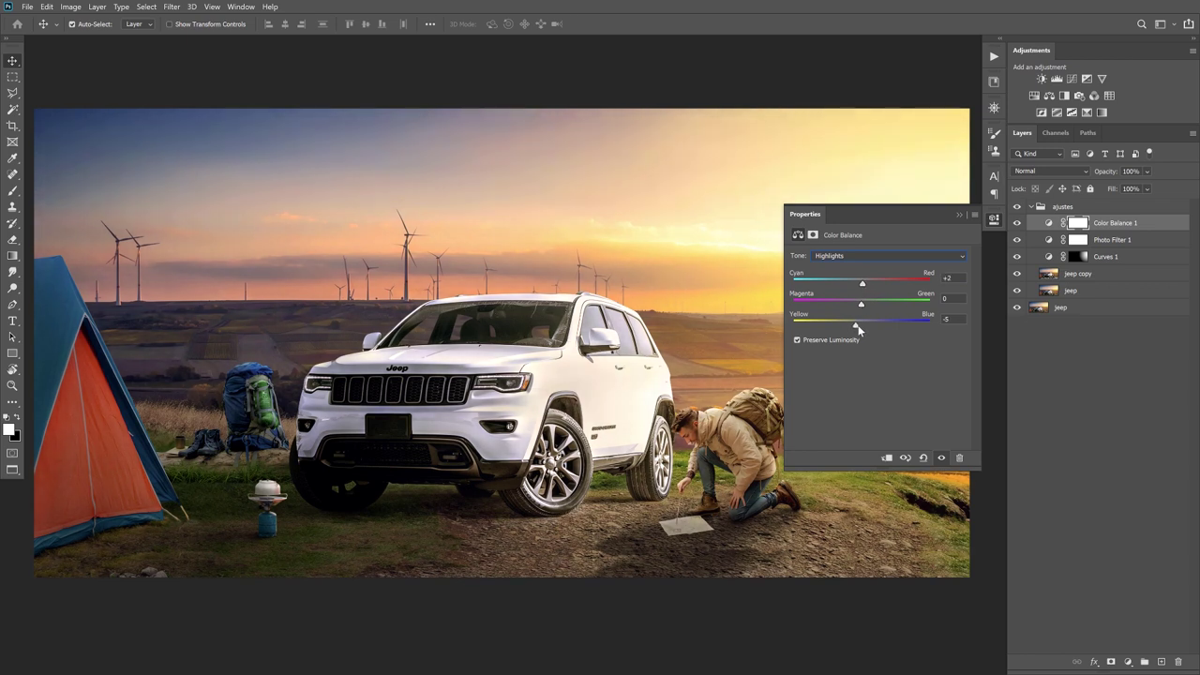
# Set Shadows Yellow/Blue to 5 and Magenta/Green to -5, then compare the layer on and off
pyautogui.click(839, 256)
pyautogui.click(861, 323)
pyautogui.write('5')
pyautogui.press('Tab')
pyautogui.press('Tab')
pyautogui.write('-5')
pyautogui.click(958, 214)
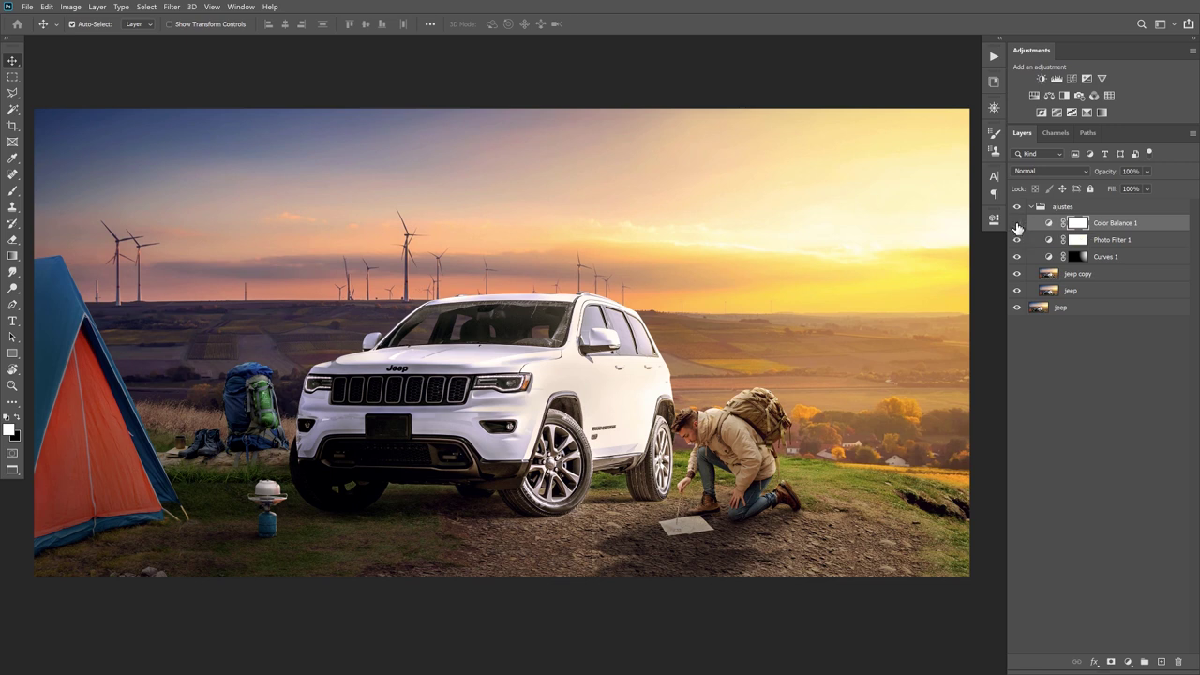
pyautogui.click(1017, 223)
# Set Color Balance 1 opacity to 87% and collapse the ajustes group
pyautogui.press('8')
pyautogui.press('7')
pyautogui.click(1030, 208)
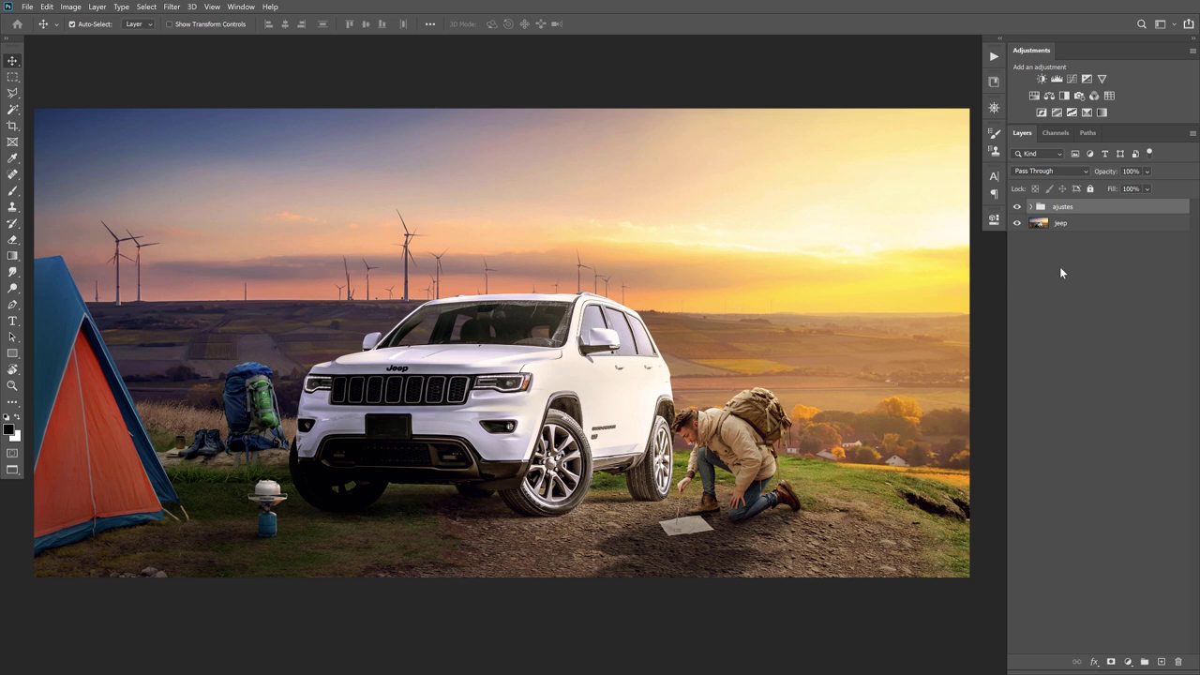
# Toggle the ajustes group off and on to compare the graded and ungraded scene
pyautogui.click(1017, 207)
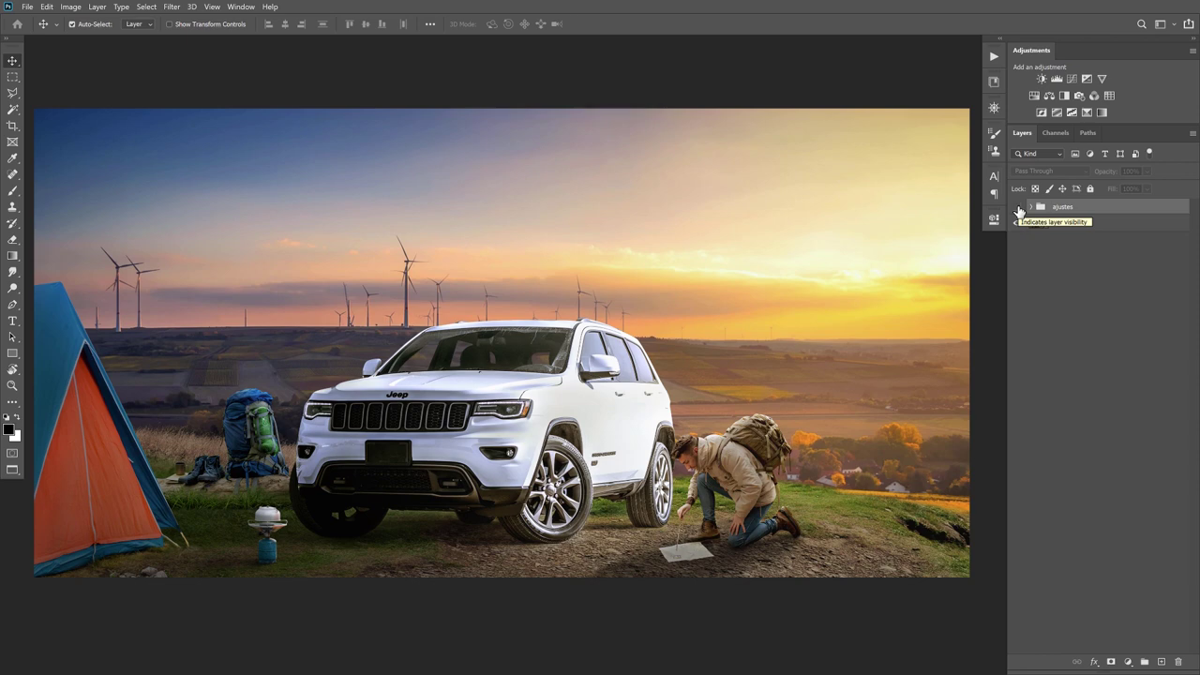
pyautogui.click(1018, 207)
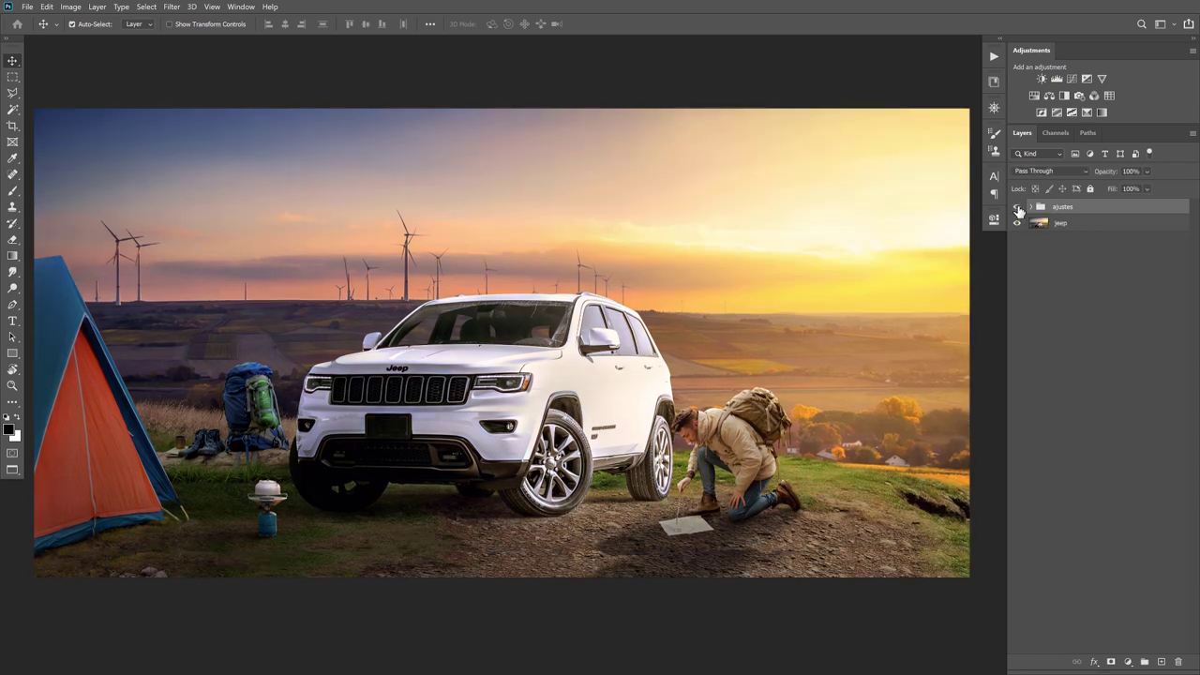
pyautogui.click(1017, 206)
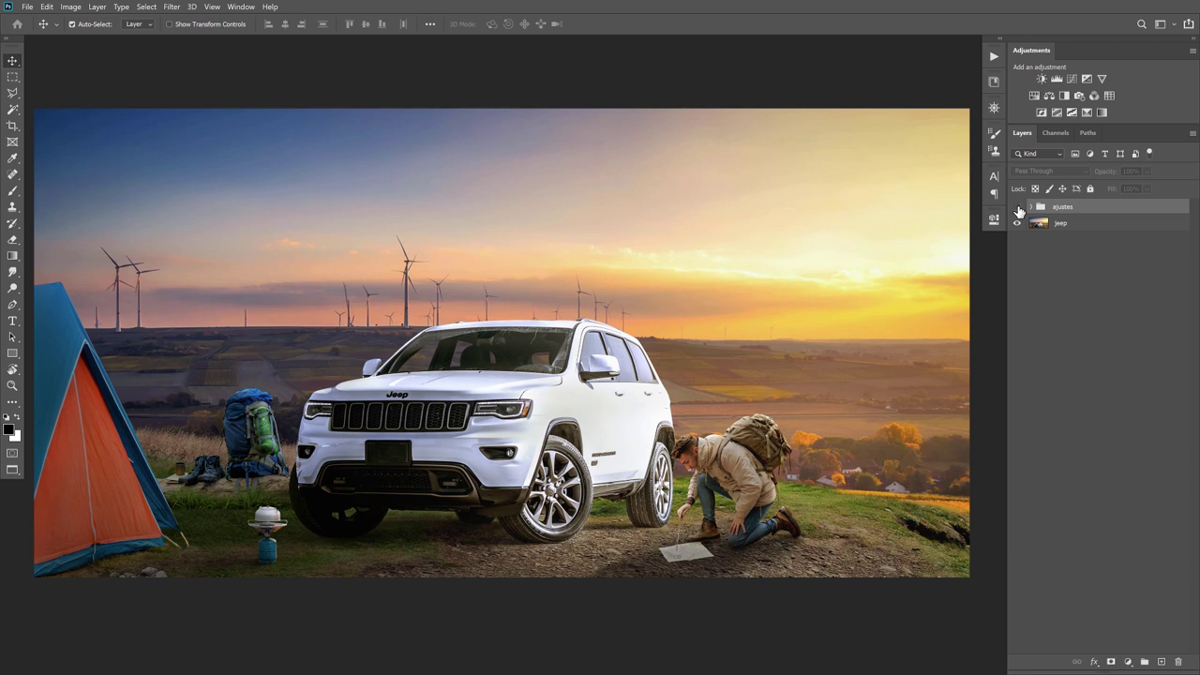
pyautogui.click(1018, 208)
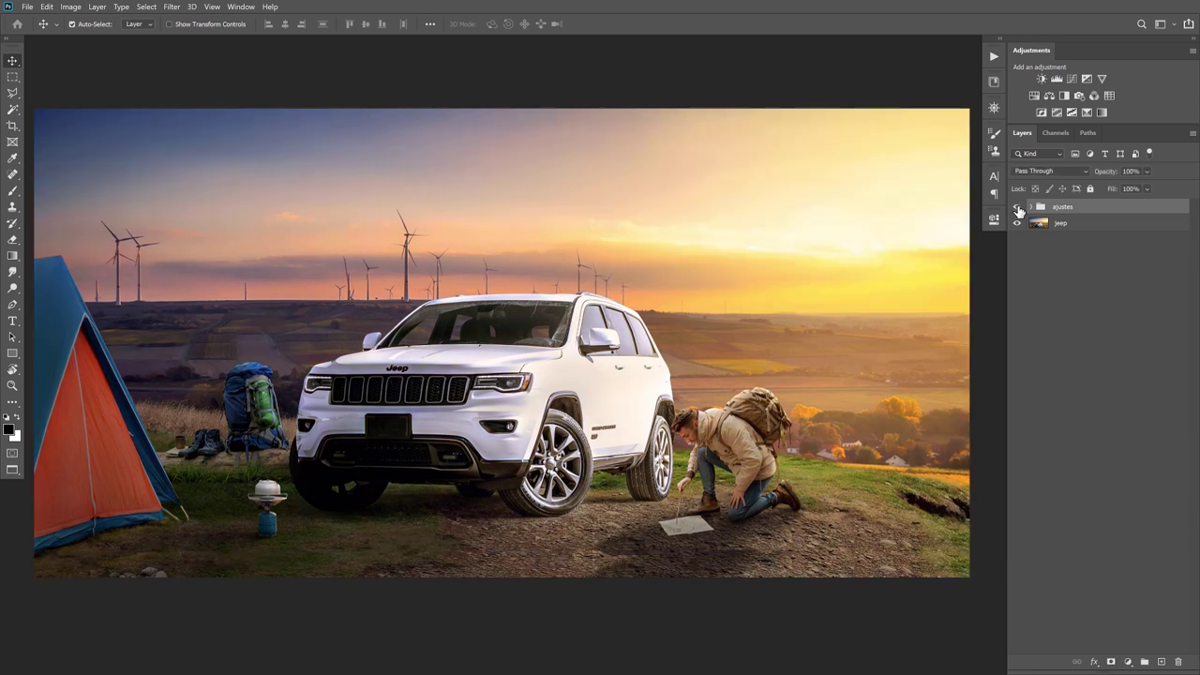
pyautogui.click(1018, 207)
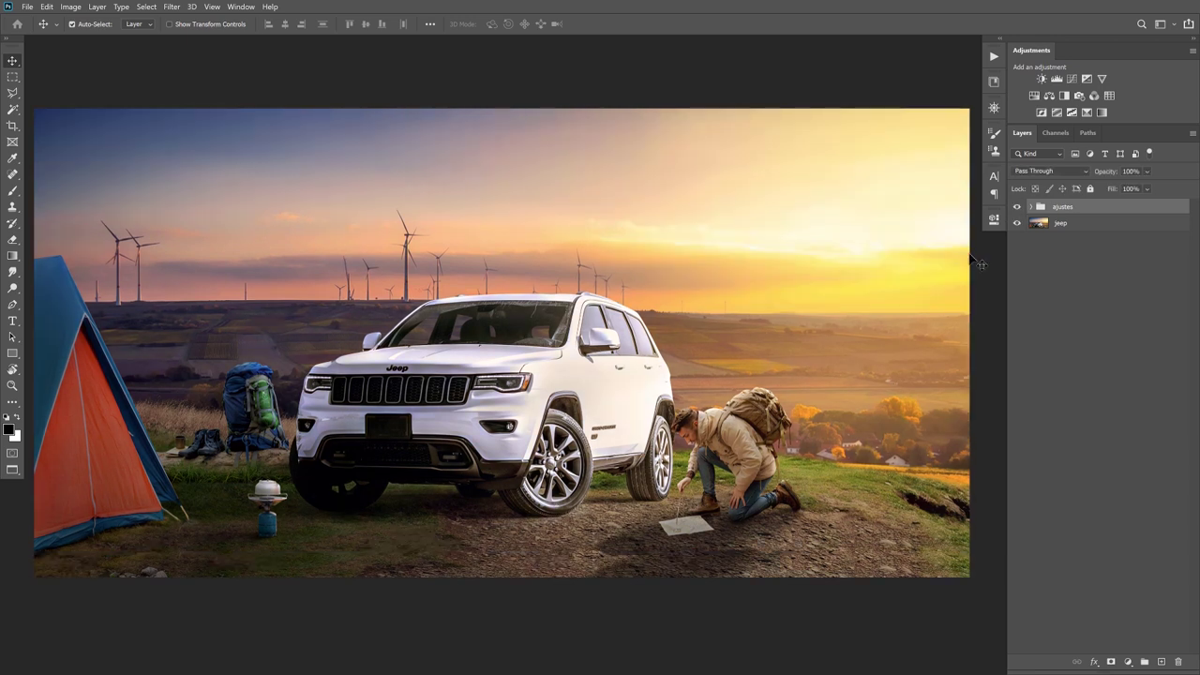